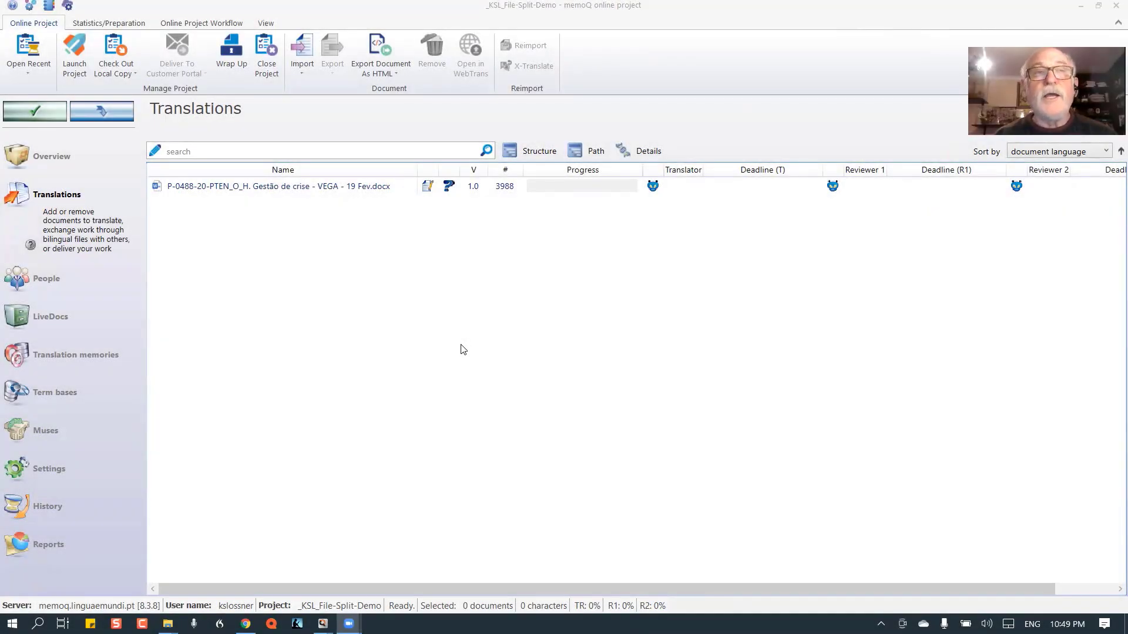
- Open the Slice dialog for the .docx and set Number of equal parts to 4
{"action": "right_click", "coordinate": [342, 190]}
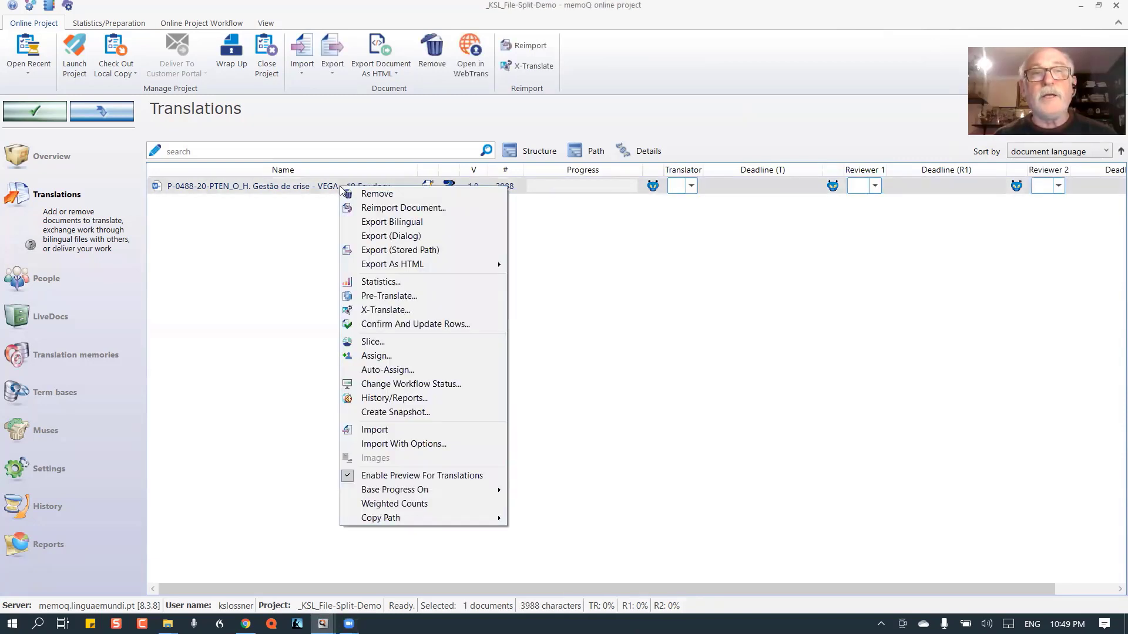
{"action": "left_click", "coordinate": [398, 346]}
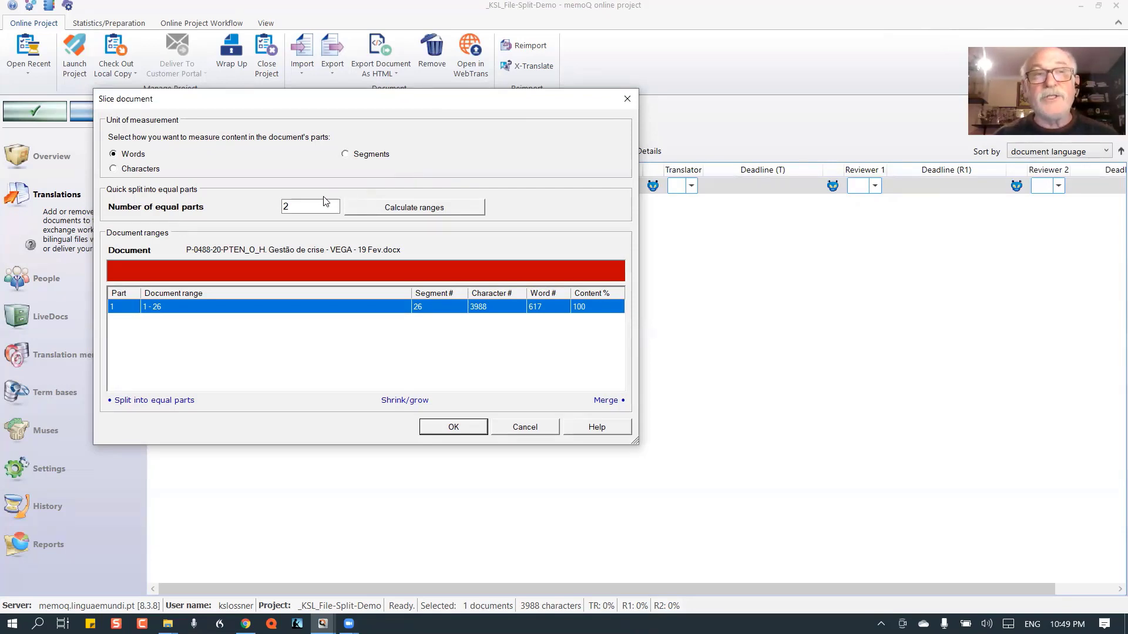
{"action": "left_click", "coordinate": [304, 206]}
{"action": "key", "text": "BackSpace"}
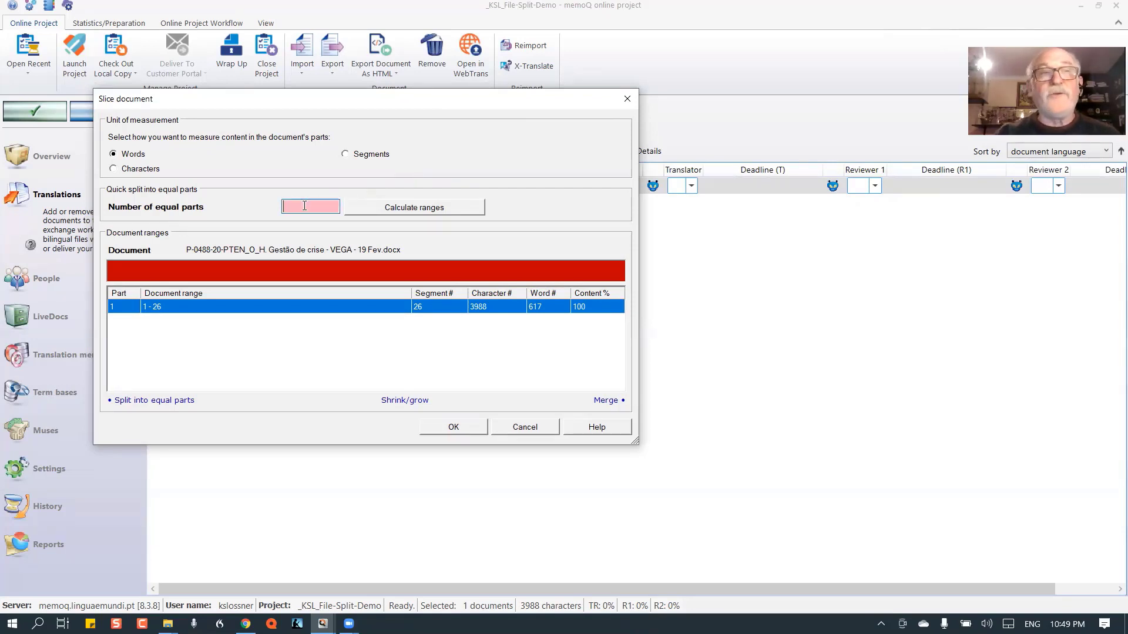
{"action": "type", "text": "4"}
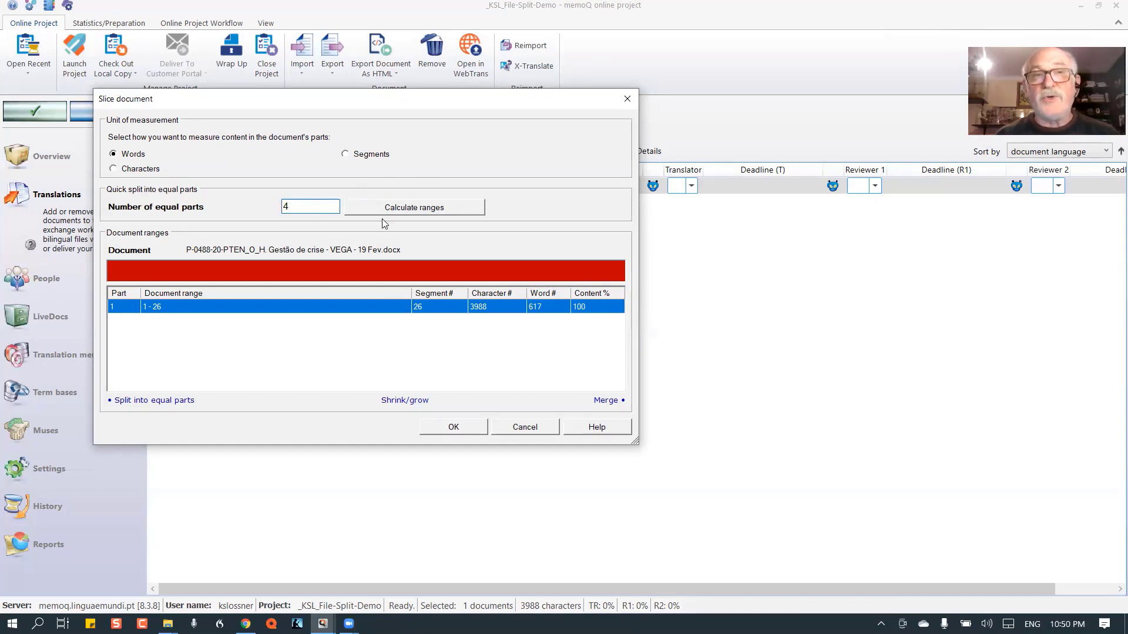
- Calculate the four ranges (1-7, 8-14, 15-20, 21-26), review them, and select the second slice
{"action": "left_click", "coordinate": [418, 214]}
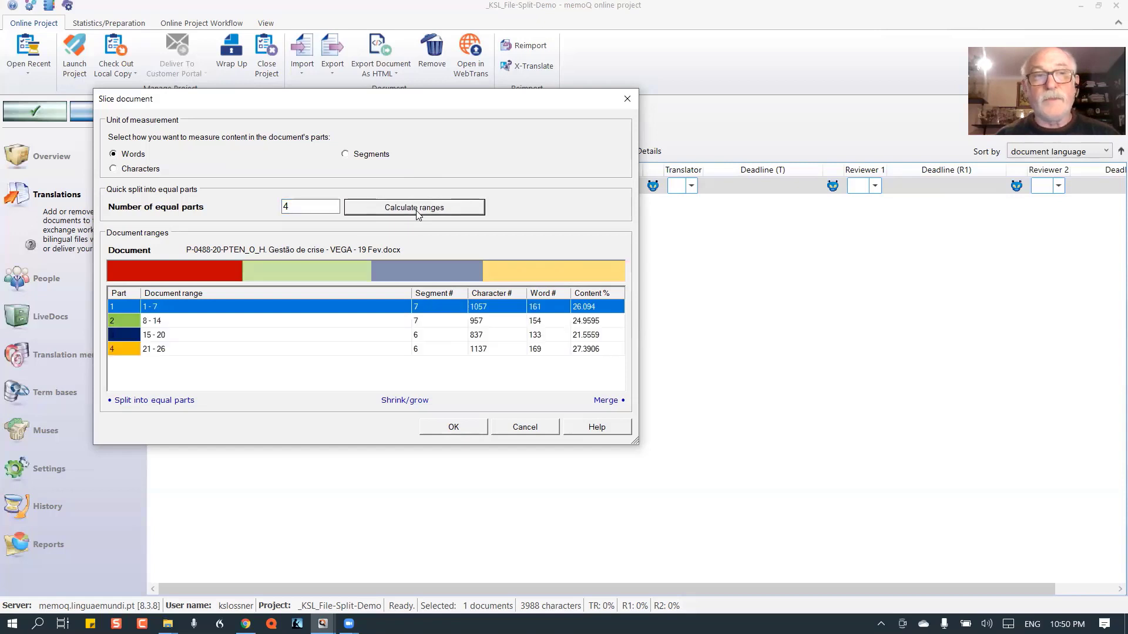
{"action": "left_click", "coordinate": [200, 325]}
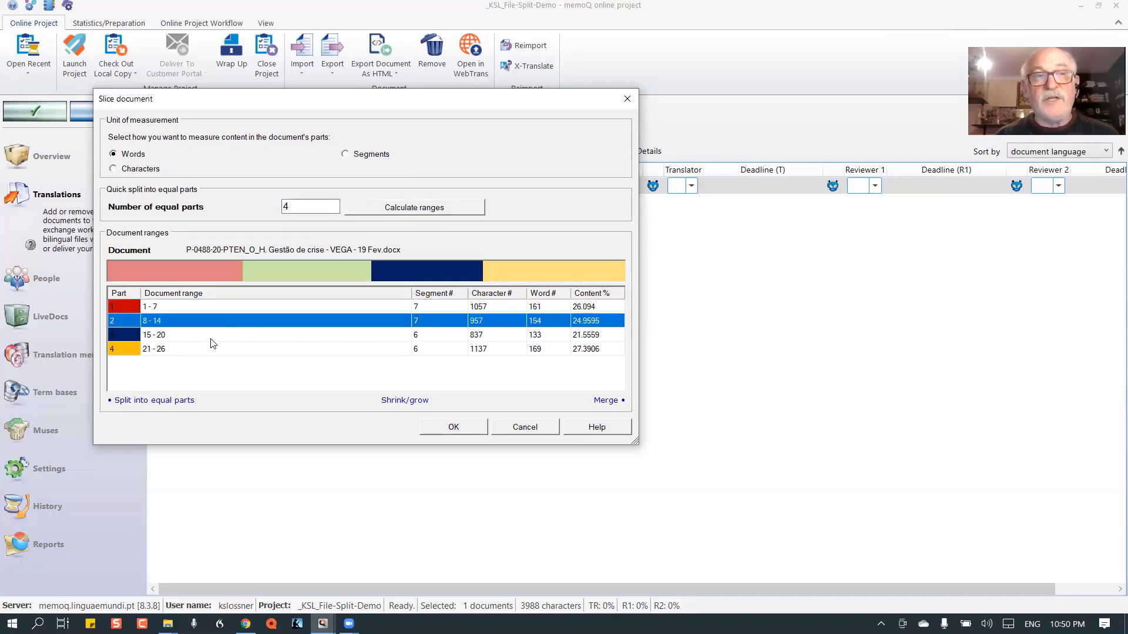
{"action": "left_click", "coordinate": [213, 340]}
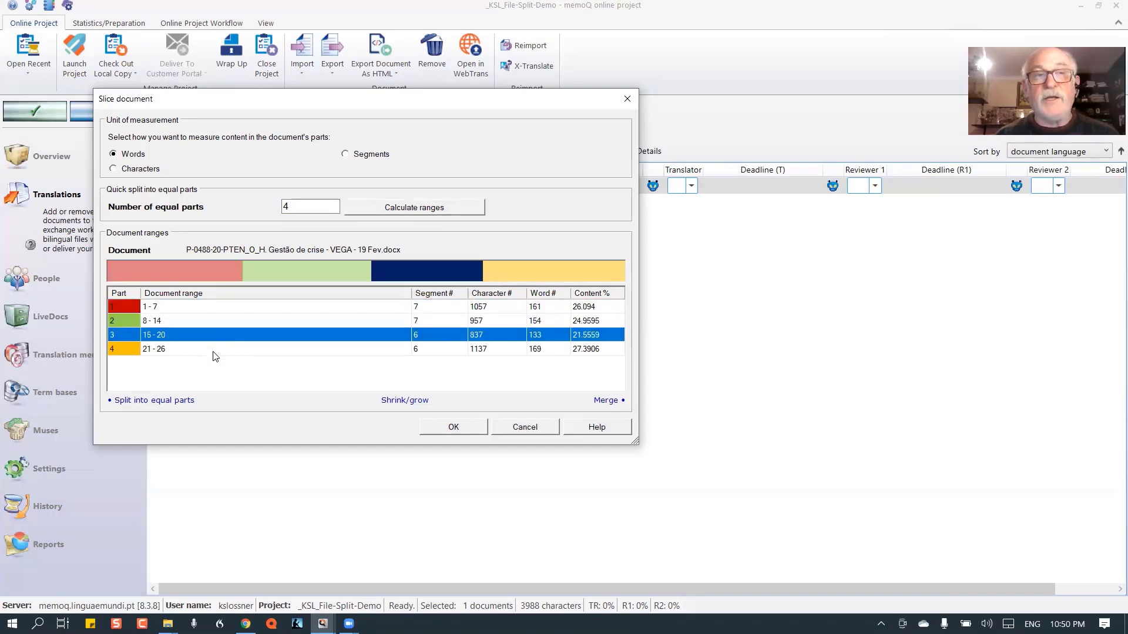
{"action": "left_click", "coordinate": [214, 355]}
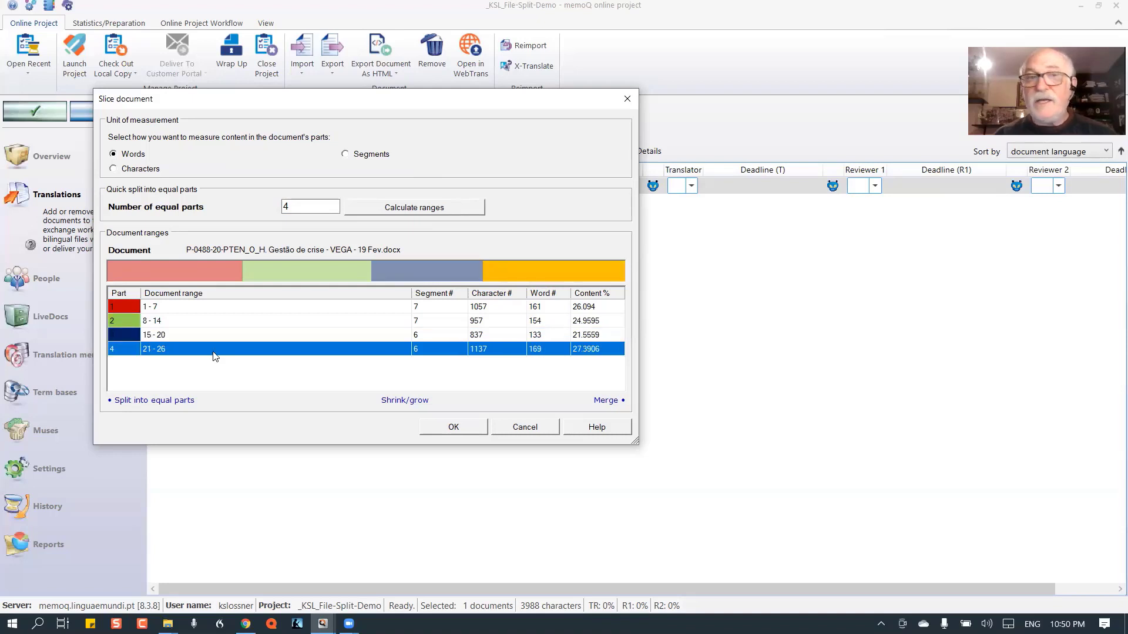
{"action": "left_click", "coordinate": [213, 321]}
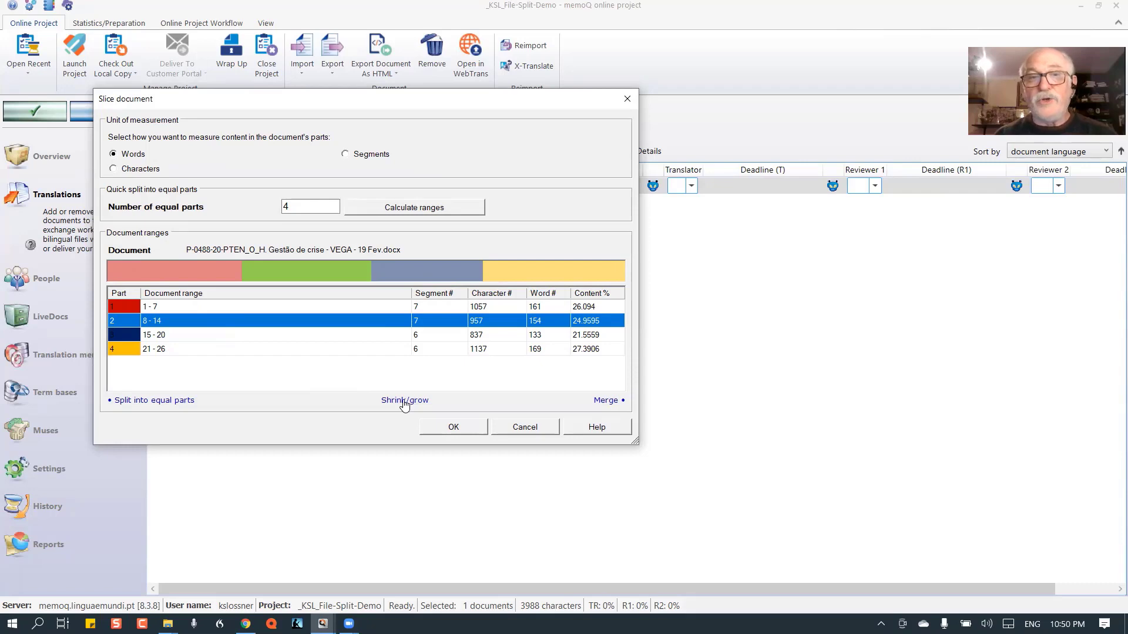
- Set the second slice's Start of Range to 13 in Shrink/grow, making it segments 13-14
{"action": "left_click", "coordinate": [404, 402]}
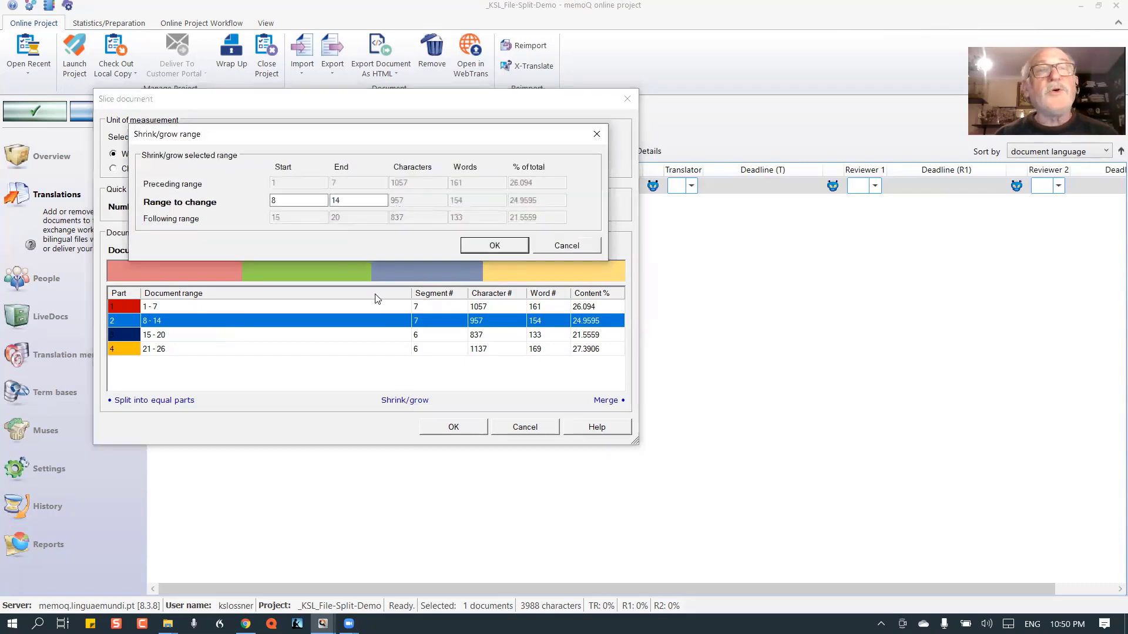
{"action": "left_click", "coordinate": [288, 201]}
{"action": "key", "text": "BackSpace"}
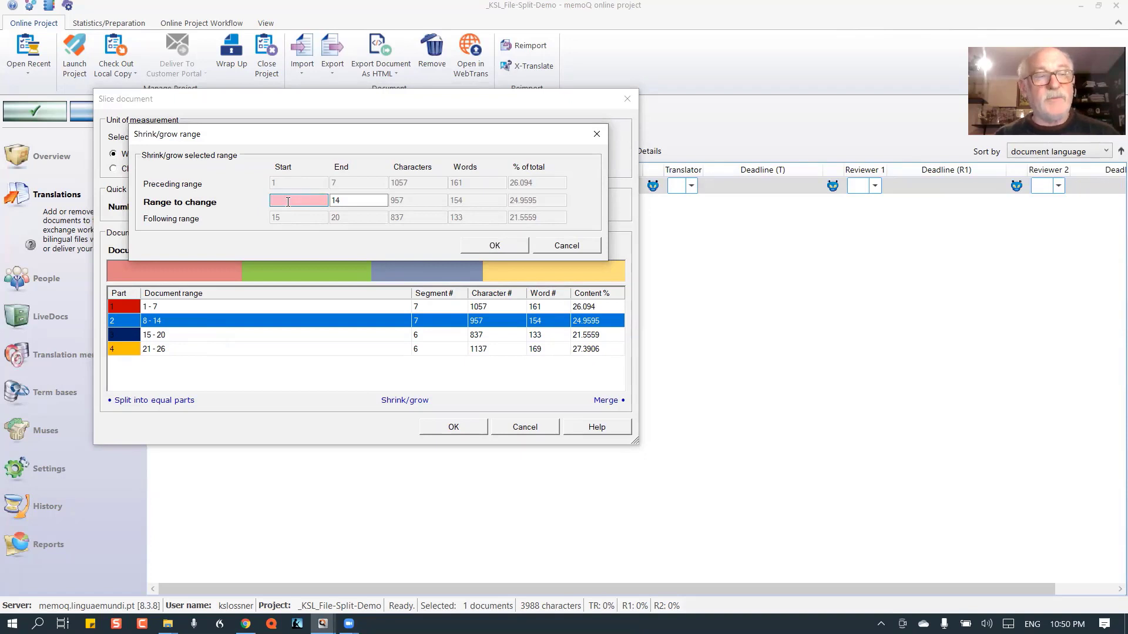
{"action": "type", "text": "11"}
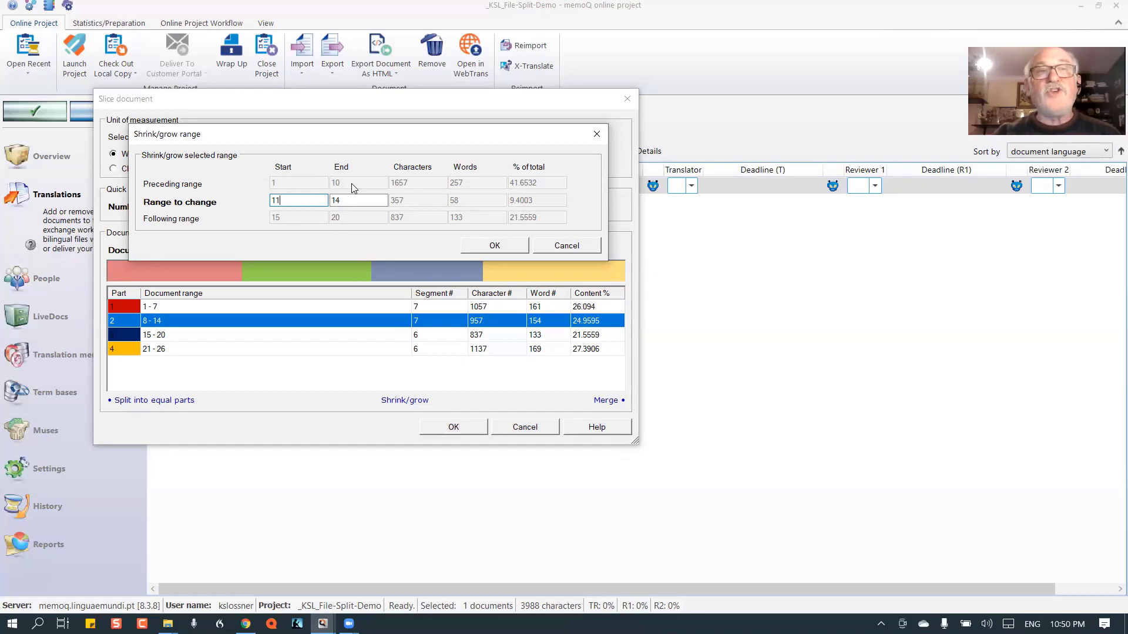
{"action": "key", "text": "BackSpace"}
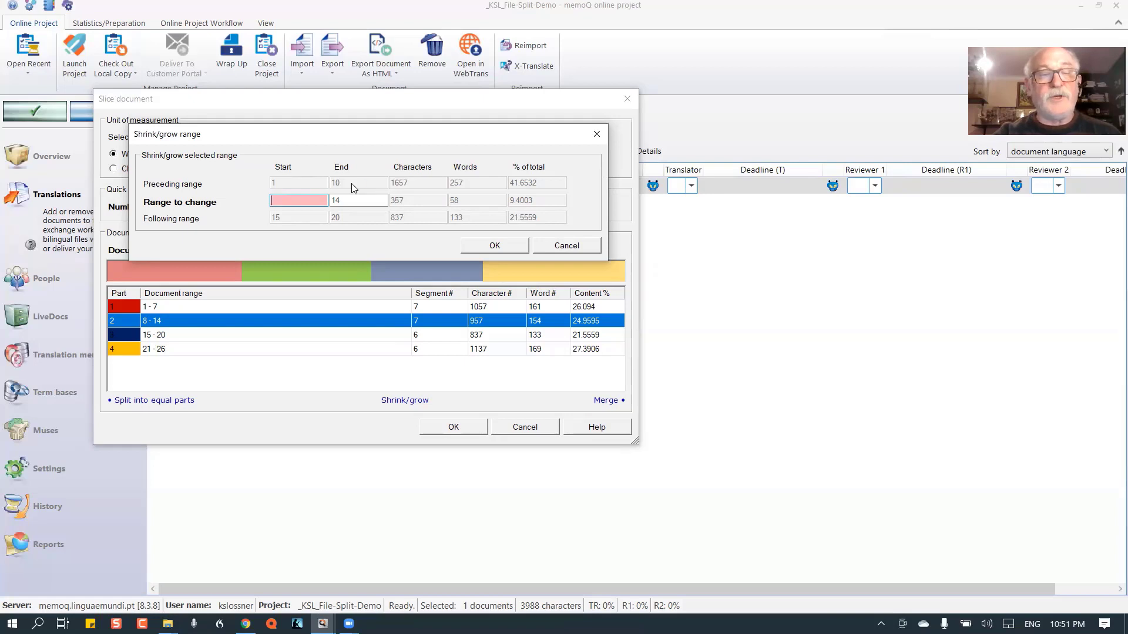
{"action": "type", "text": "13"}
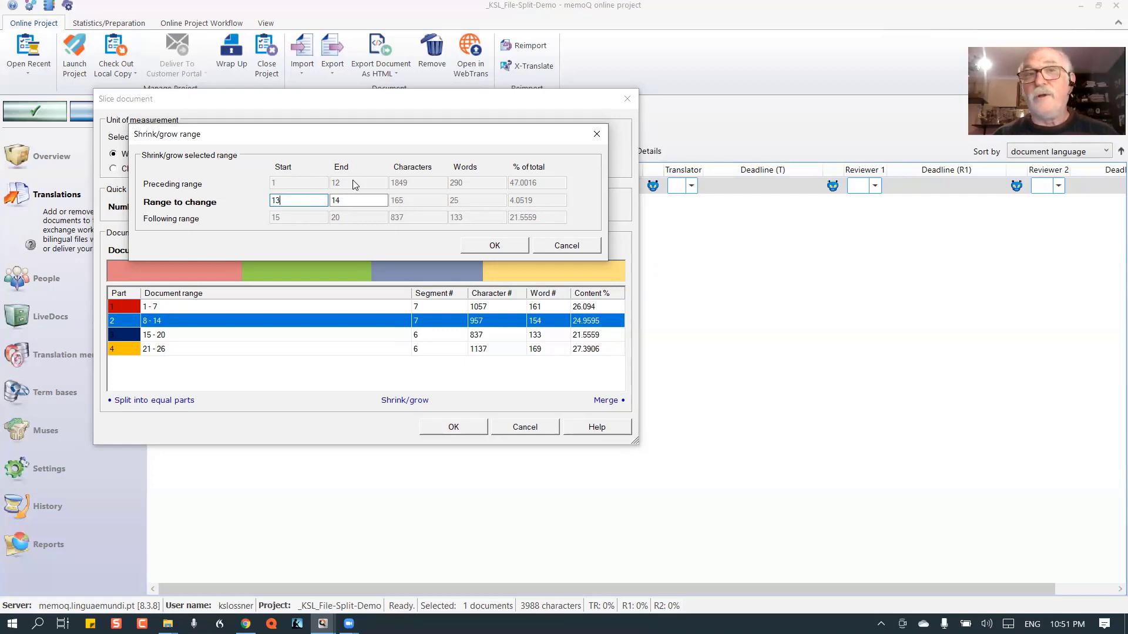
- Confirm the 13-14 range, then merge slices 3 and 4 into one 15-26 slice
{"action": "left_click", "coordinate": [490, 246]}
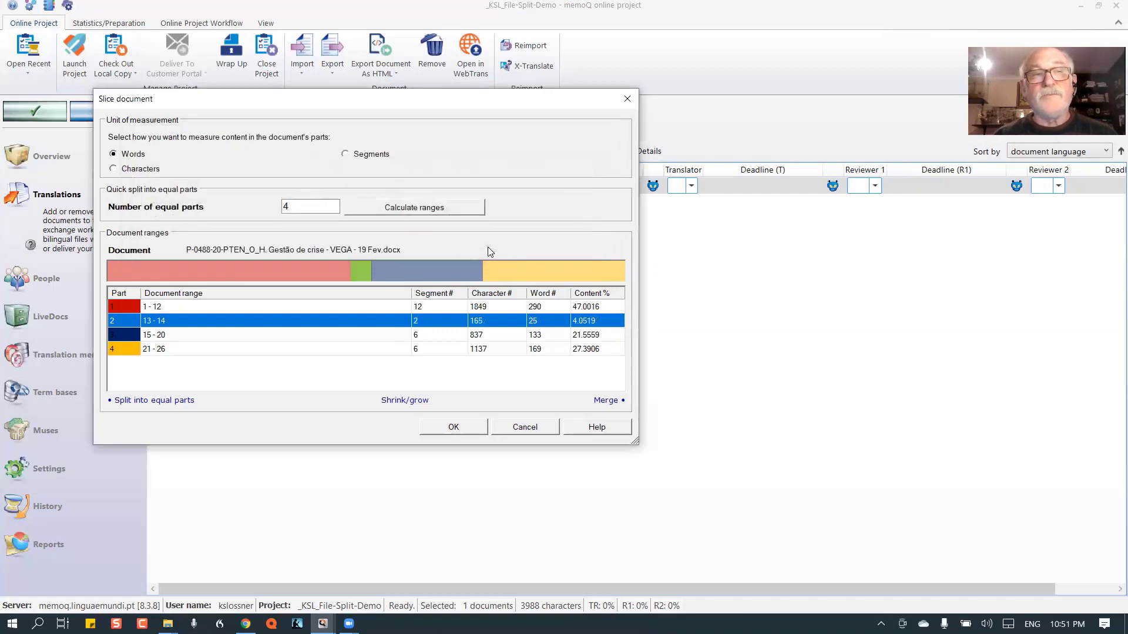
{"action": "left_click", "coordinate": [339, 334]}
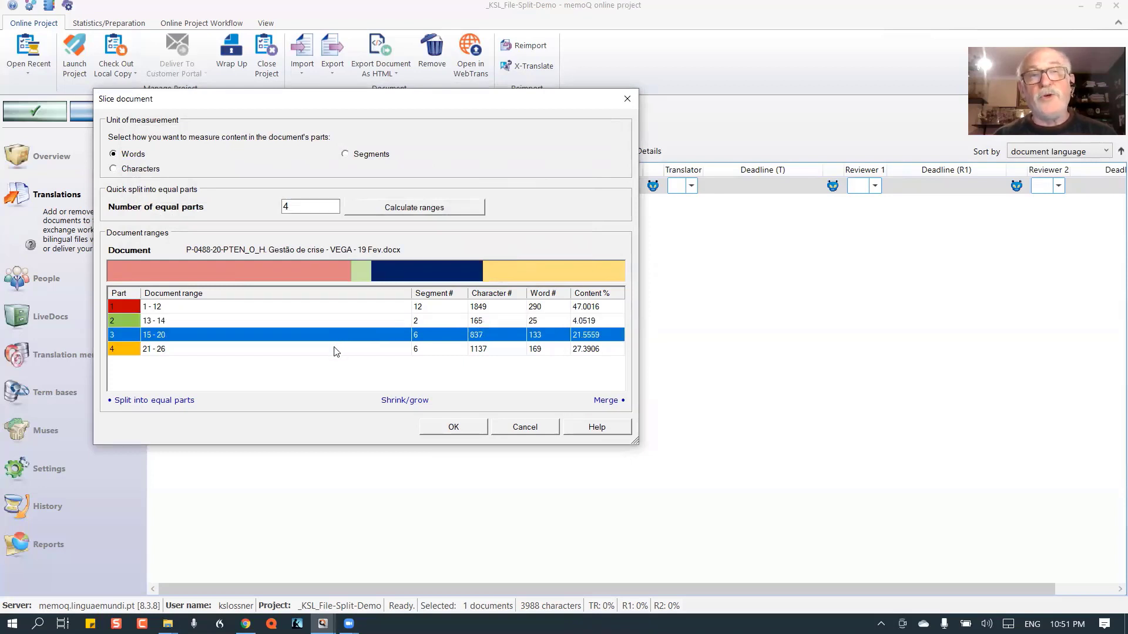
{"action": "left_click", "coordinate": [336, 349], "text": "shift"}
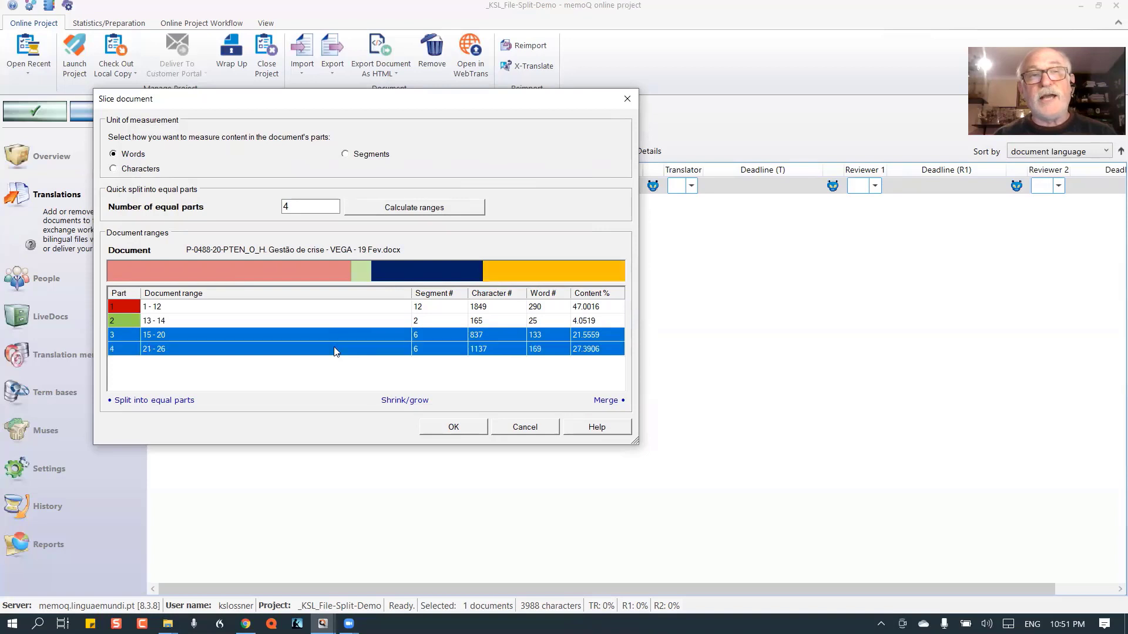
{"action": "left_click", "coordinate": [605, 401]}
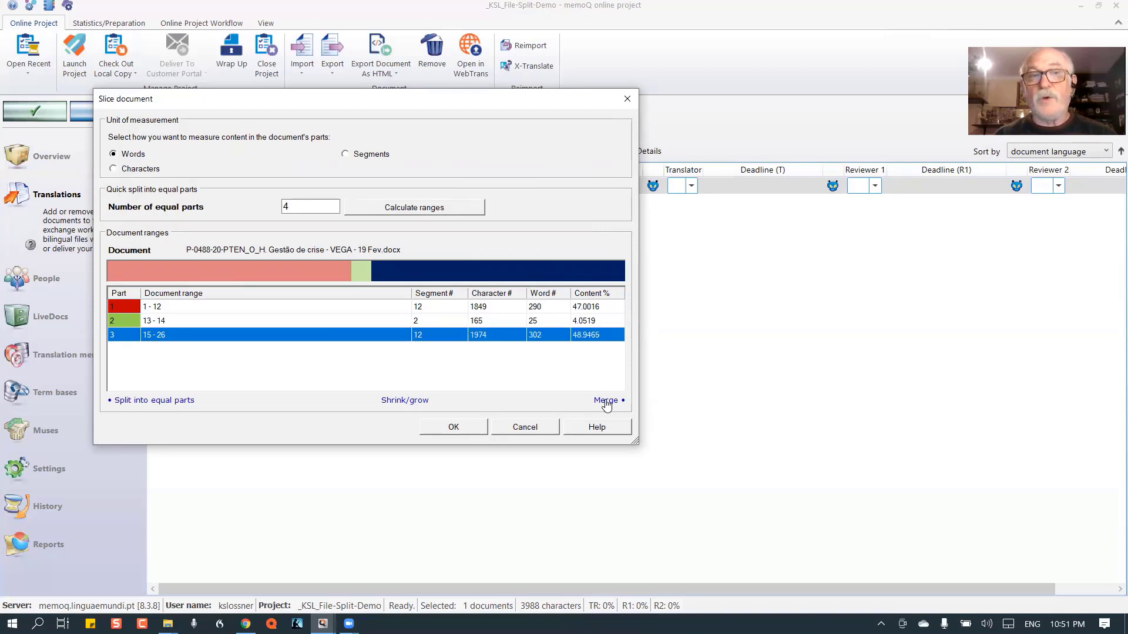
{"action": "left_click", "coordinate": [305, 323]}
{"action": "left_click", "coordinate": [305, 335]}
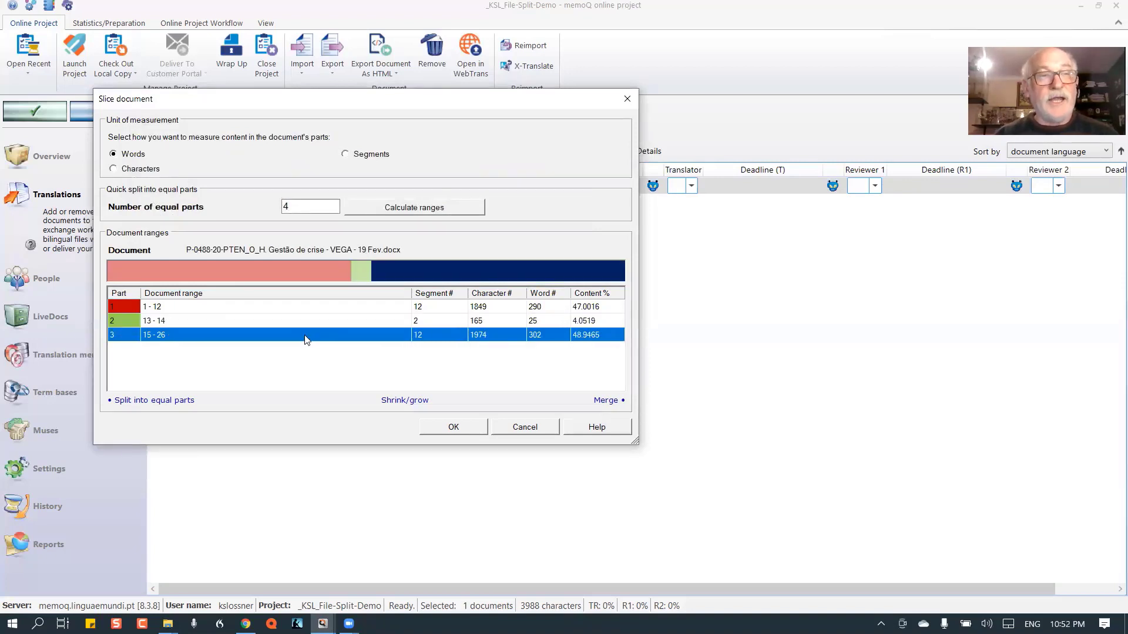
- Split the 15-26 slice into 3 equal parts: 15-18, 19-22 and 23-26
{"action": "left_click", "coordinate": [177, 403]}
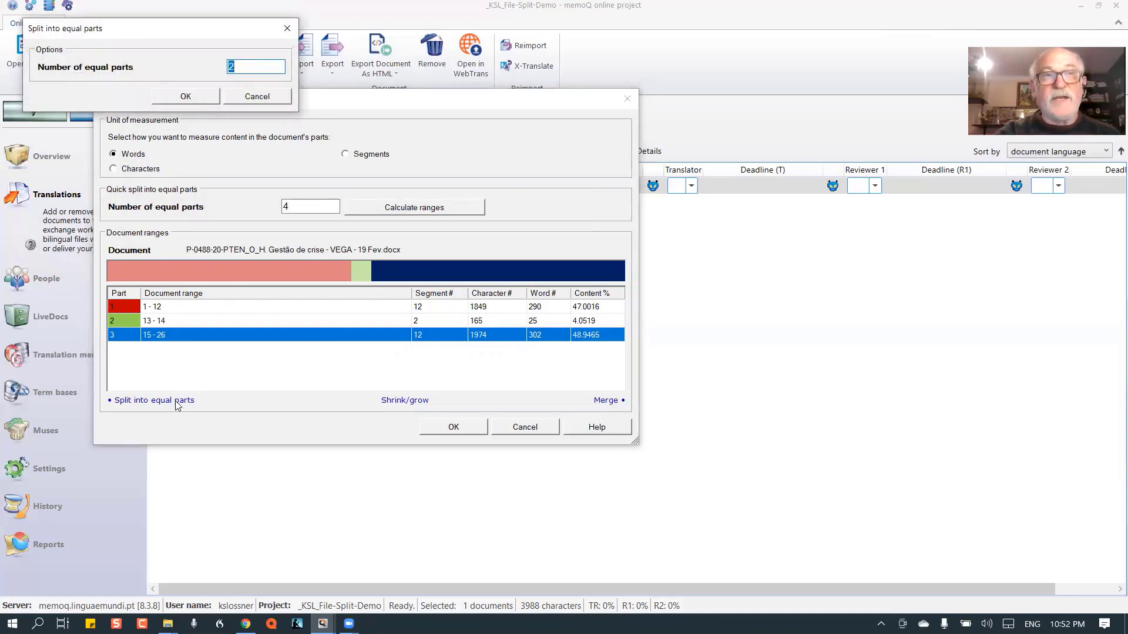
{"action": "type", "text": "3"}
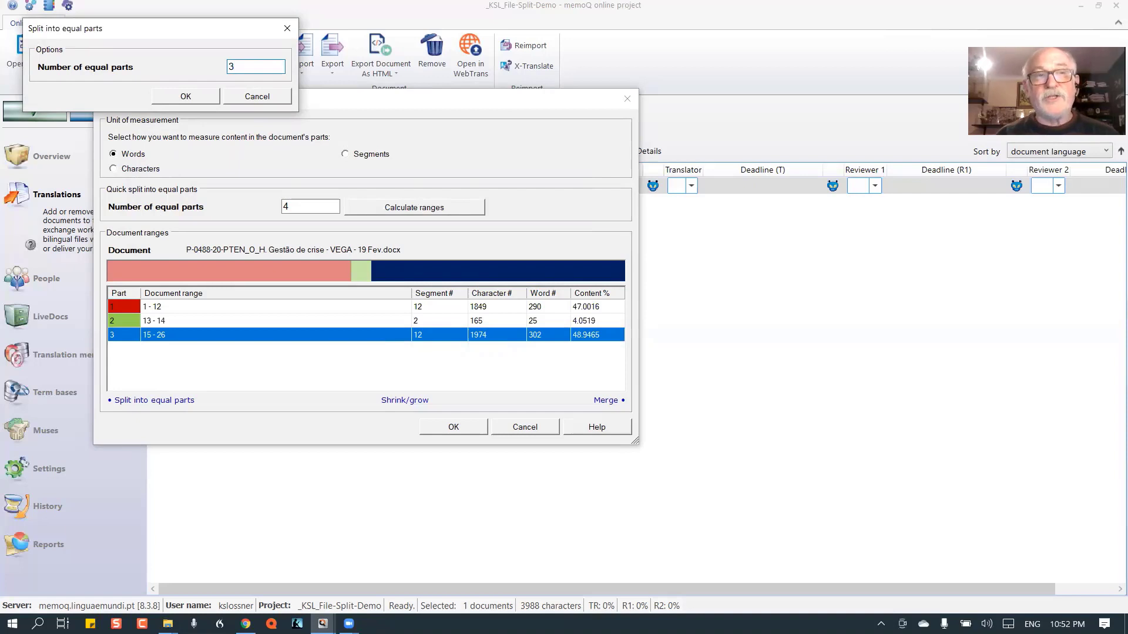
{"action": "left_click", "coordinate": [185, 96]}
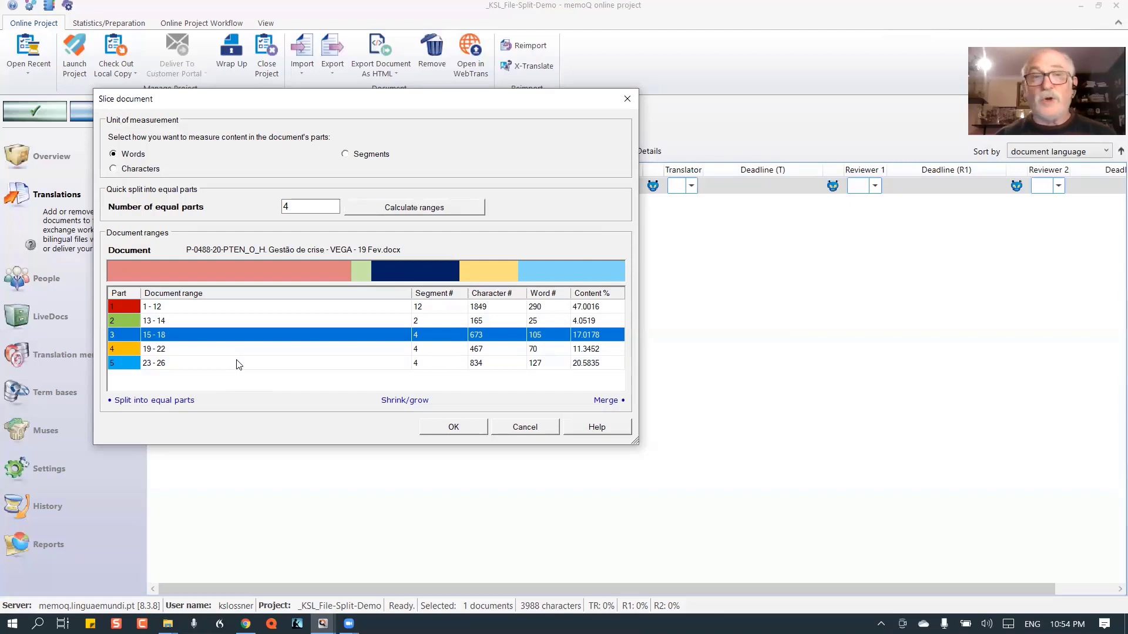
- Apply the slicing and assign translators to the first and last slice documents
{"action": "left_click", "coordinate": [470, 427]}
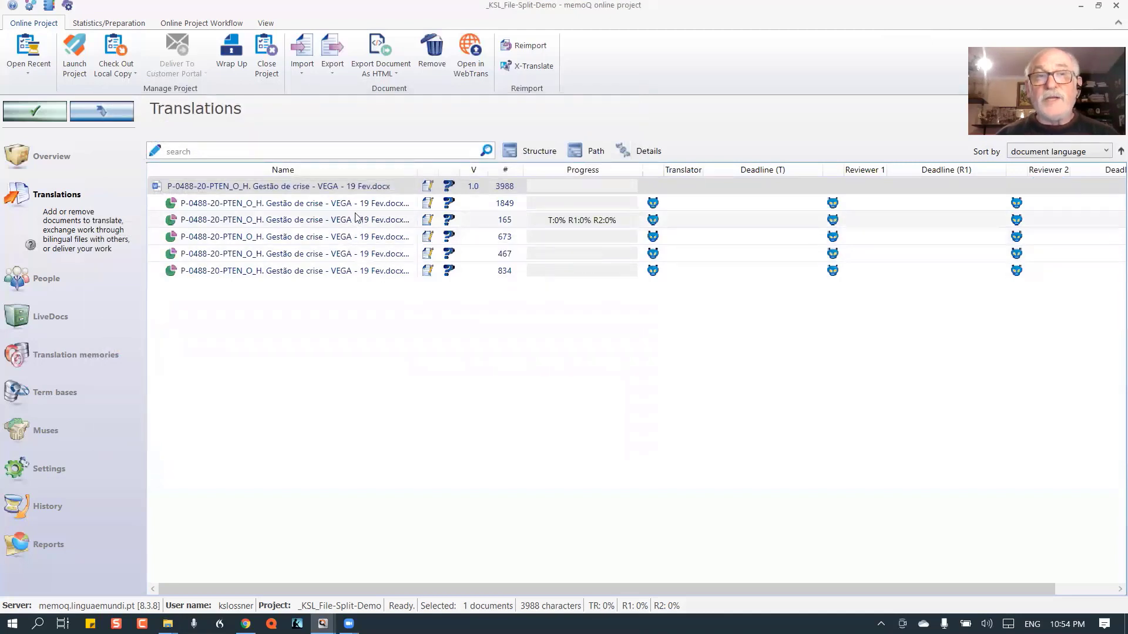
{"action": "mouse_move", "coordinate": [675, 209]}
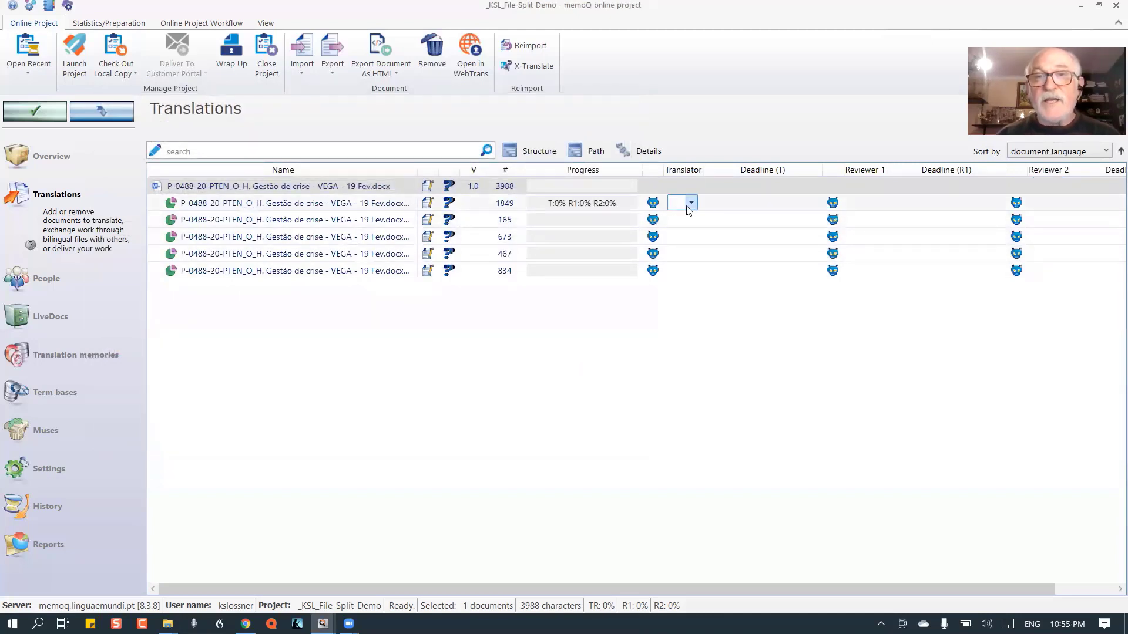
{"action": "left_click", "coordinate": [691, 204]}
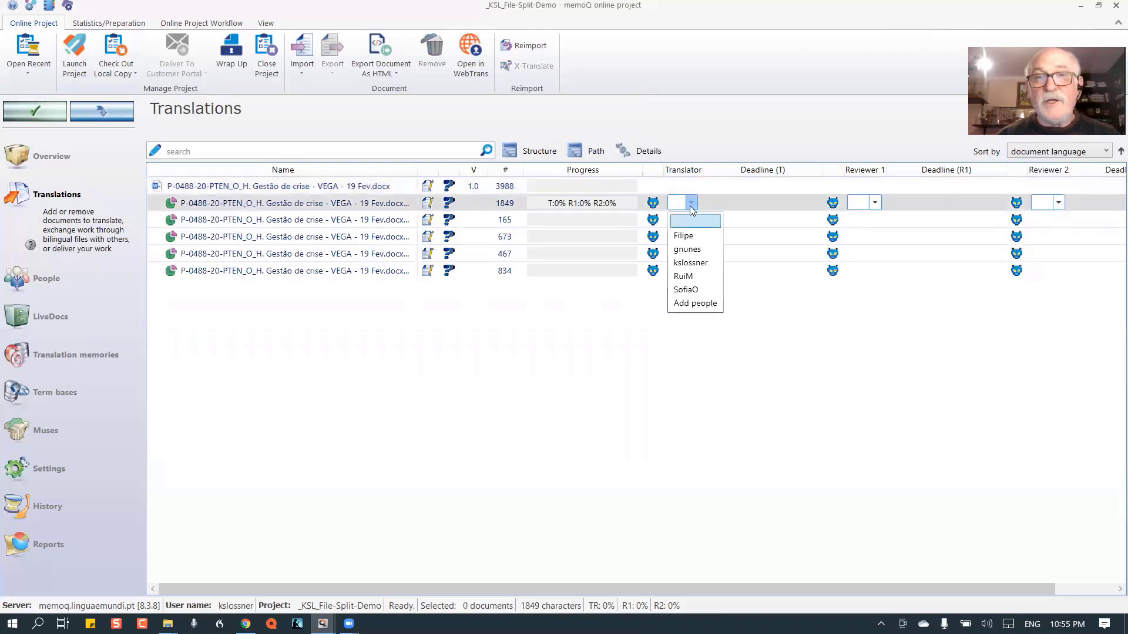
{"action": "left_click", "coordinate": [691, 237]}
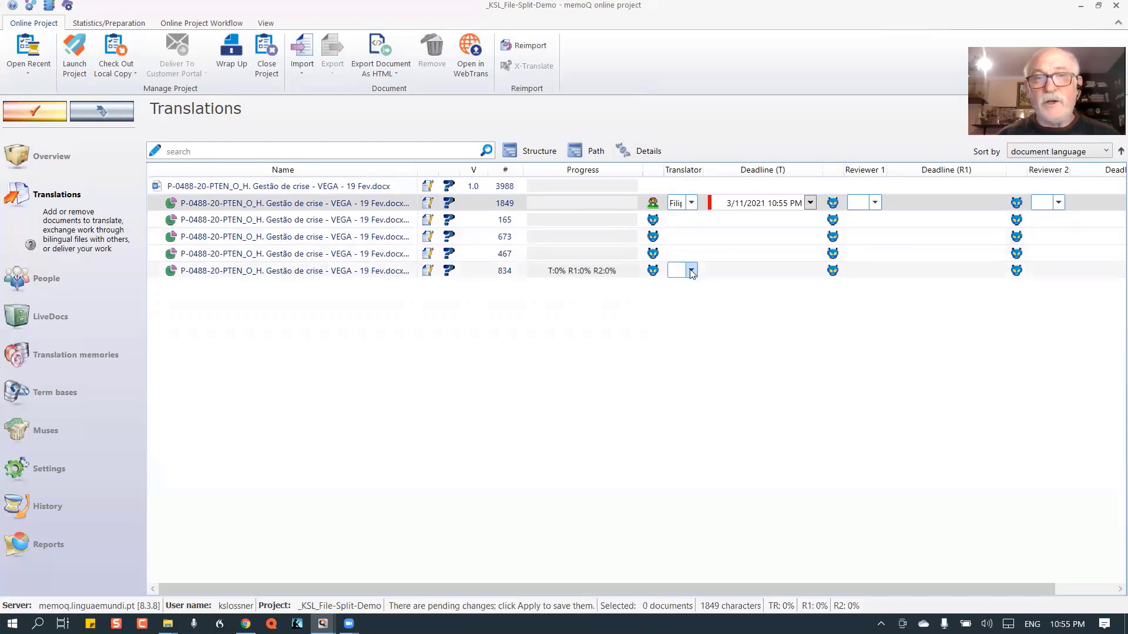
{"action": "left_click", "coordinate": [691, 270]}
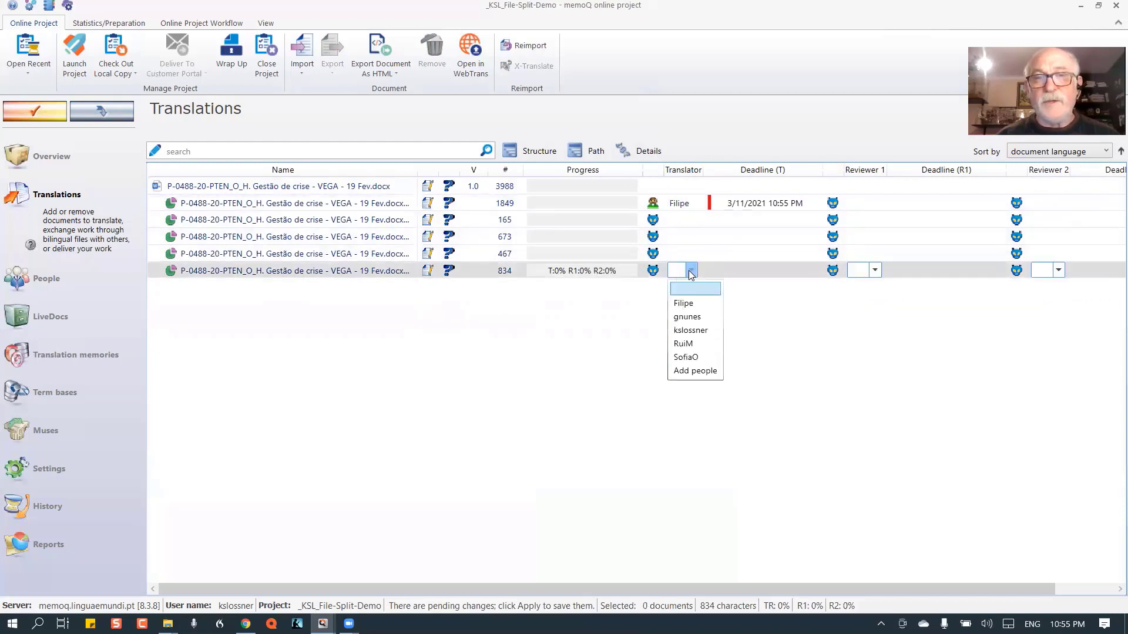
{"action": "left_click", "coordinate": [688, 308]}
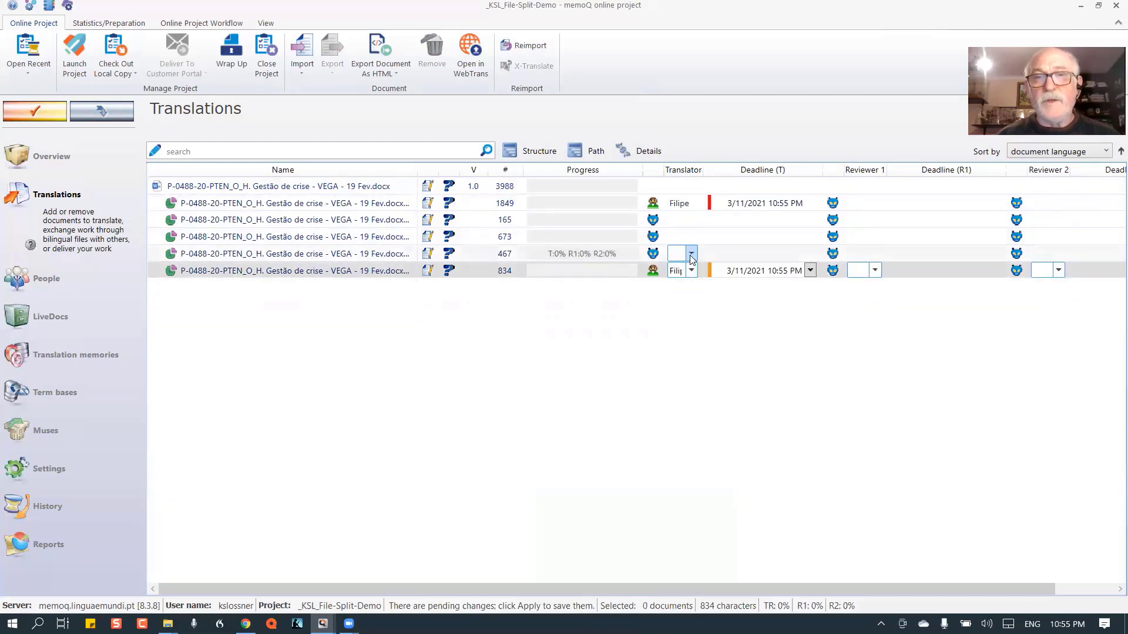
- Assign translators to the 467-character, 673-word (current user) and 165-word slices
{"action": "left_click", "coordinate": [691, 255]}
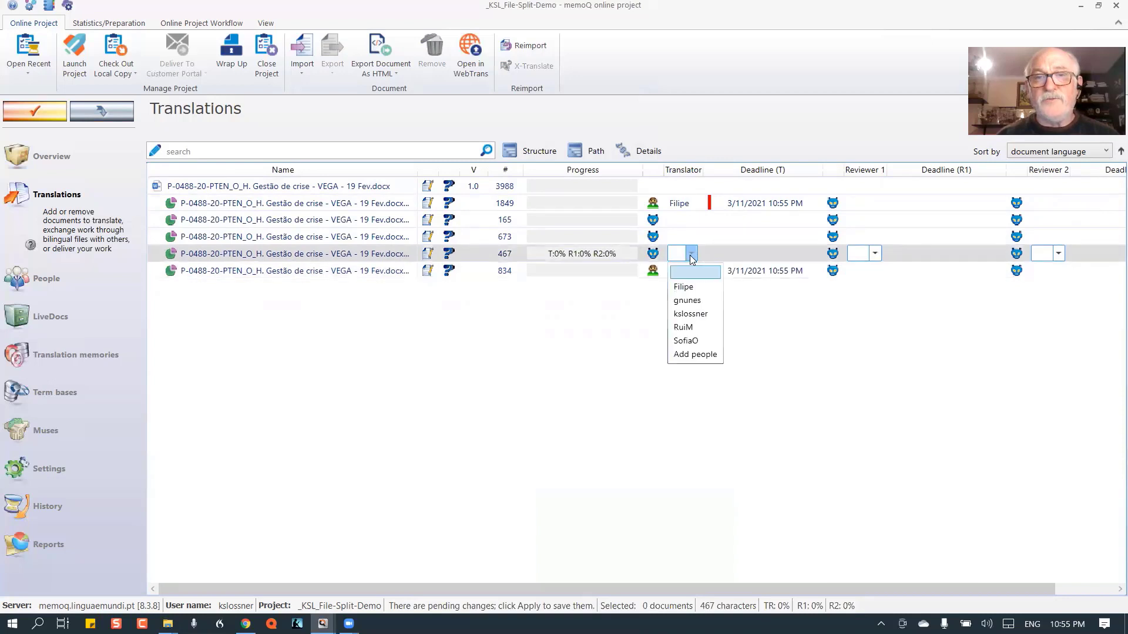
{"action": "left_click", "coordinate": [693, 341]}
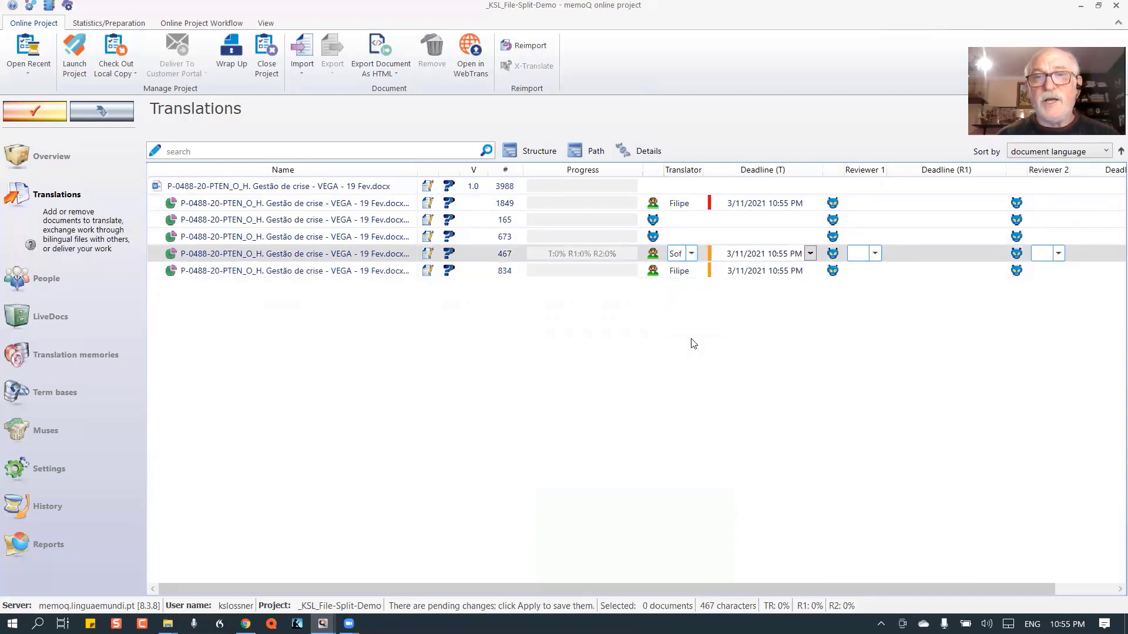
{"action": "left_click", "coordinate": [692, 236]}
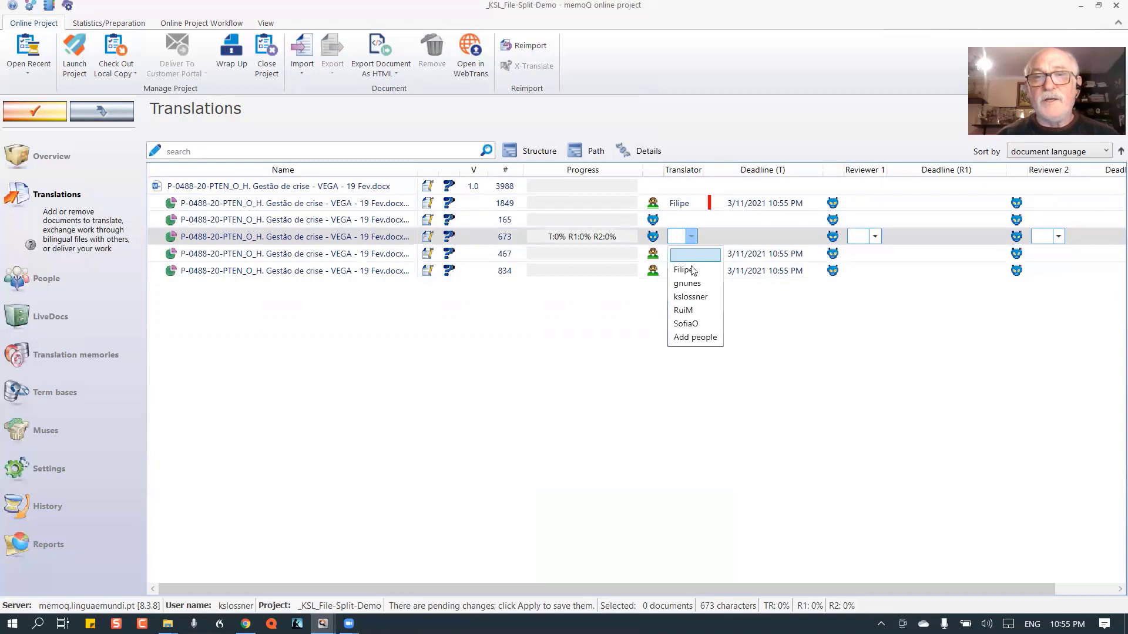
{"action": "left_click", "coordinate": [693, 296]}
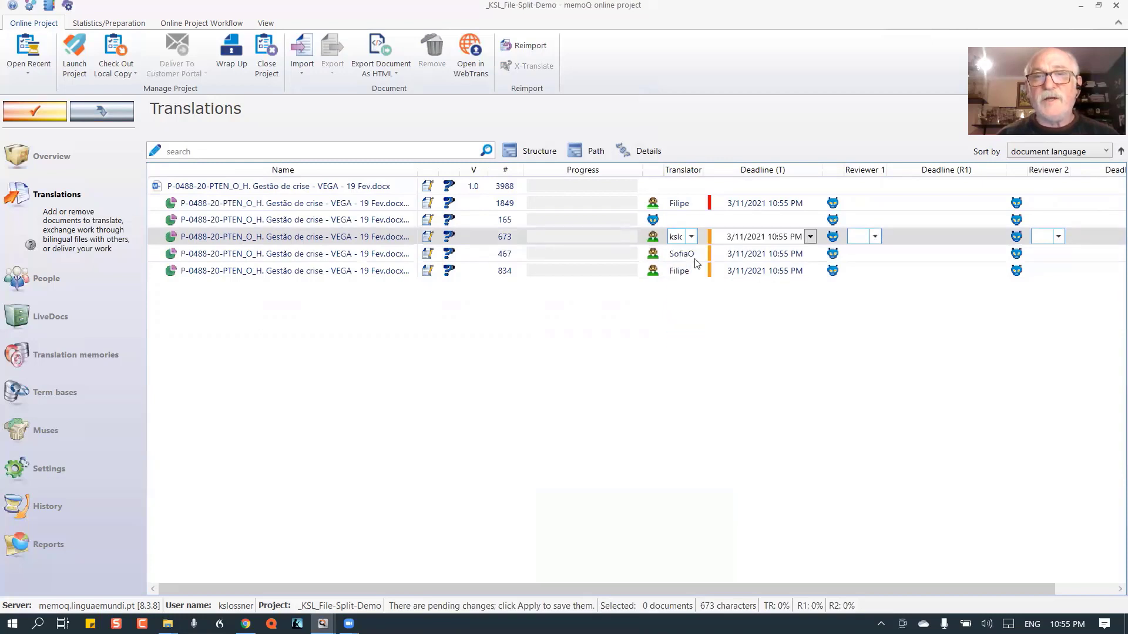
{"action": "left_click", "coordinate": [691, 221]}
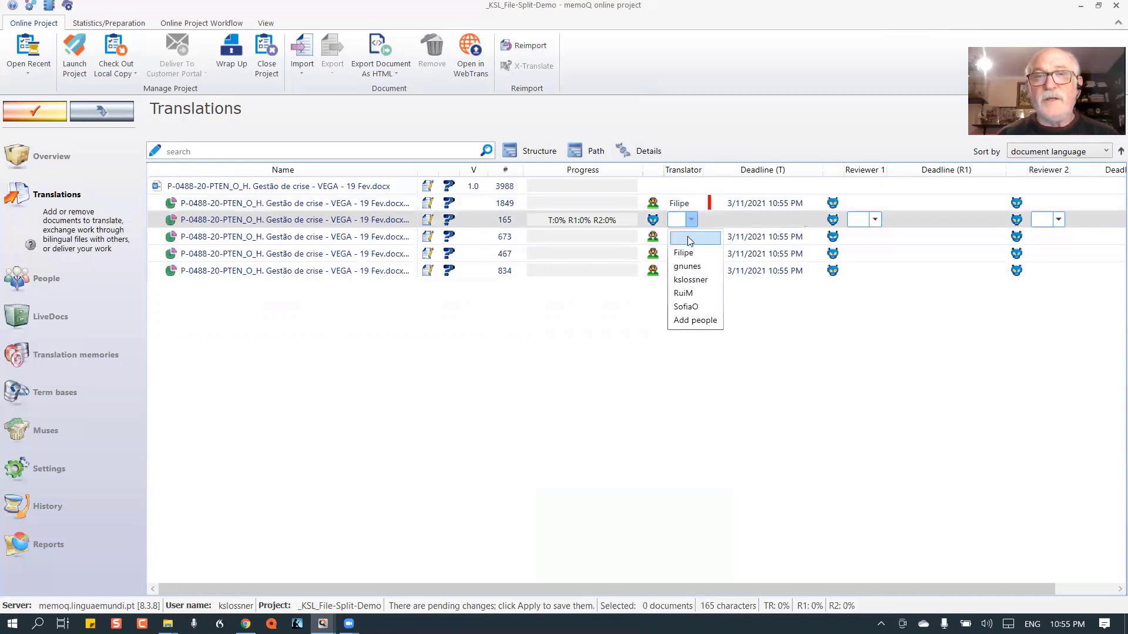
{"action": "left_click", "coordinate": [689, 267]}
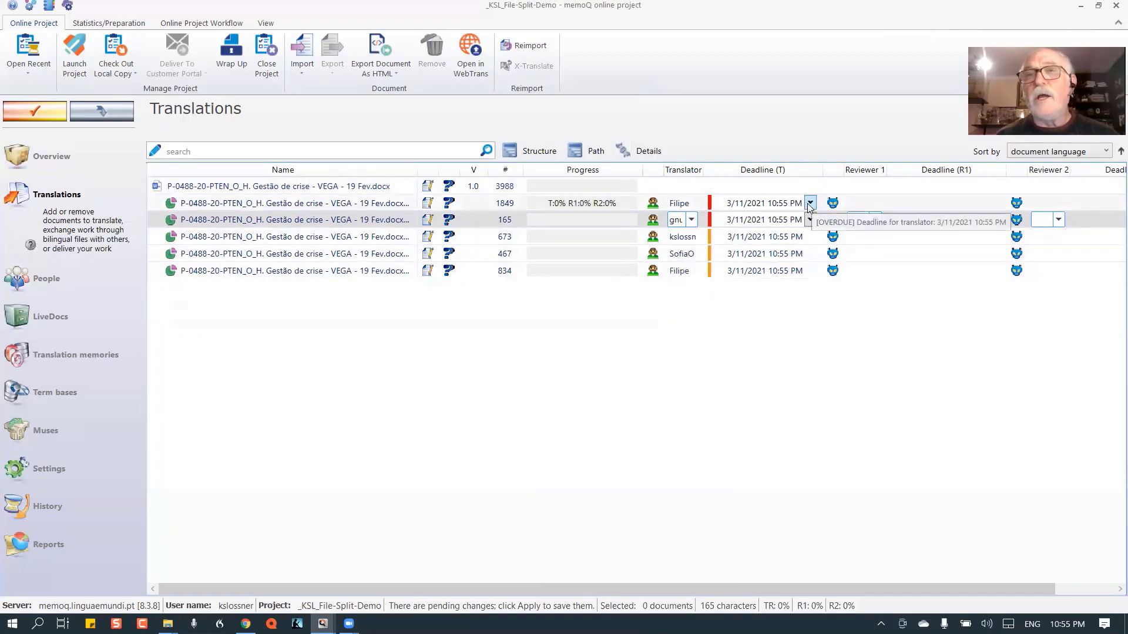
- Change the 1849-word, 165-word and 673-word slices' translator deadlines to 3/13/2021
{"action": "left_click", "coordinate": [743, 203]}
{"action": "key", "text": "BackSpace"}
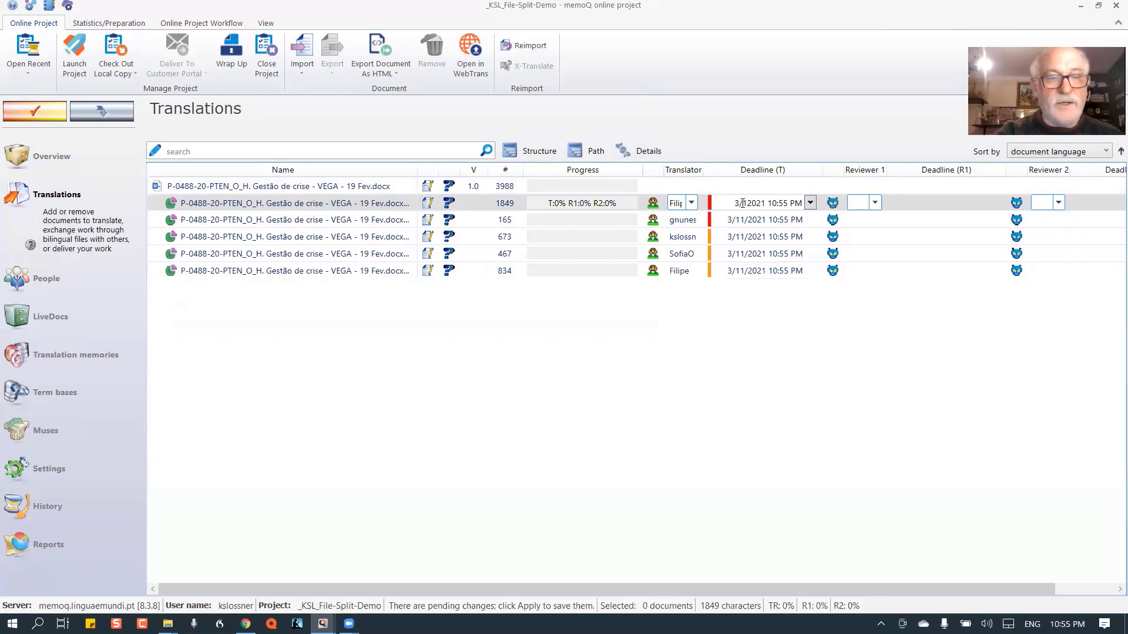
{"action": "type", "text": "3"}
{"action": "key", "text": "Down"}
{"action": "key", "text": "BackSpace"}
{"action": "type", "text": "3"}
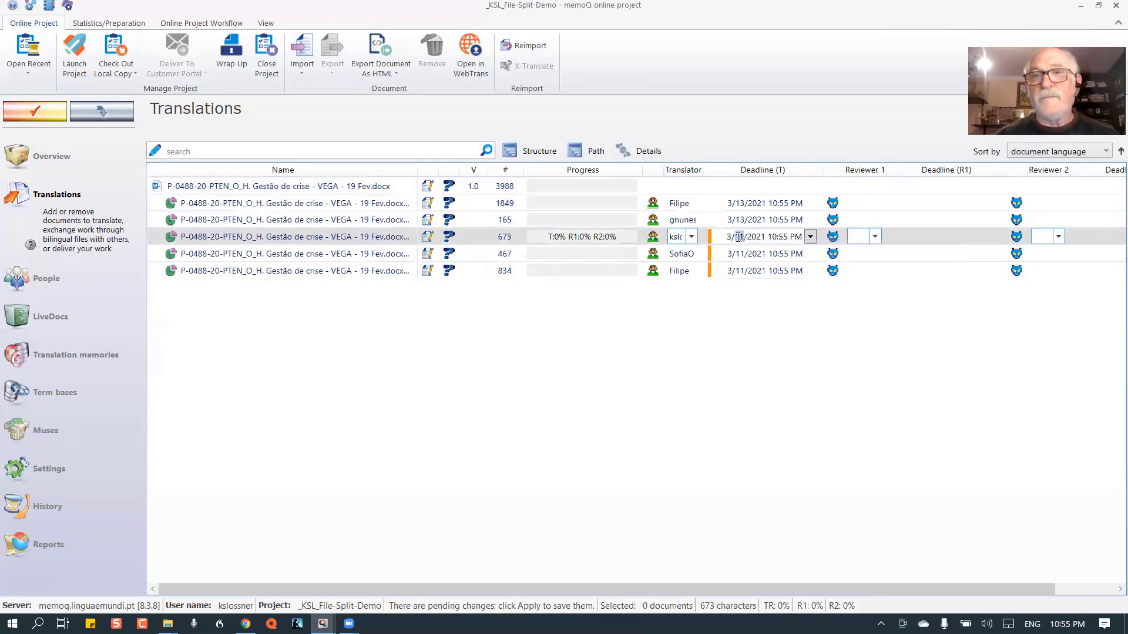
{"action": "key", "text": "BackSpace"}
{"action": "type", "text": "3"}
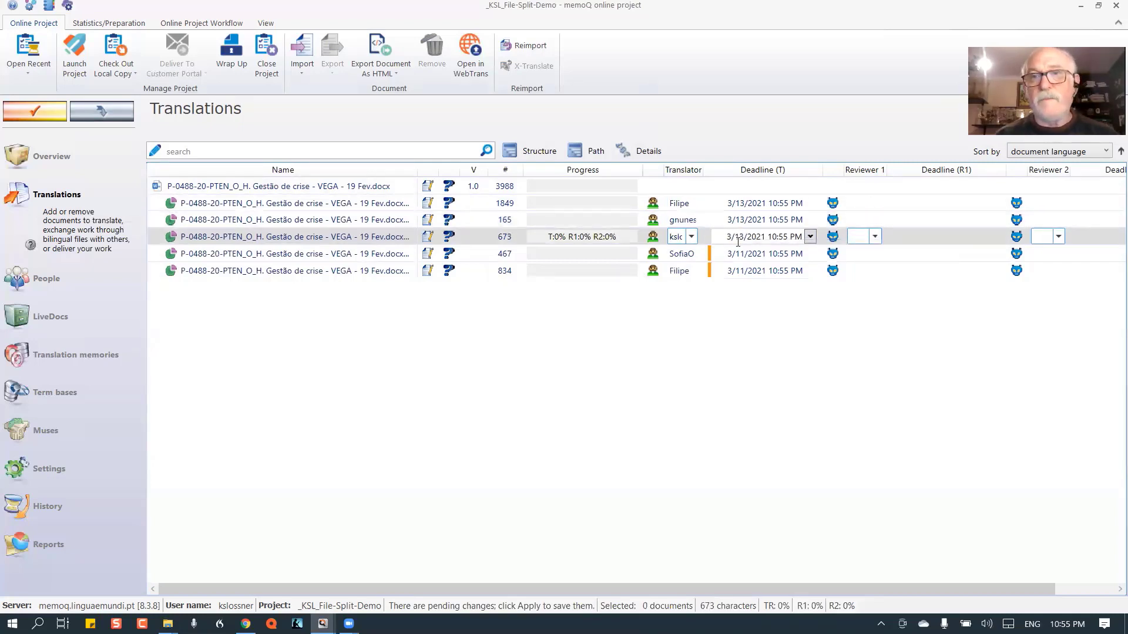
- Change the 467-word and 834-word slices' deadlines to 3/13/2021 and apply the pending changes
{"action": "left_click", "coordinate": [738, 254]}
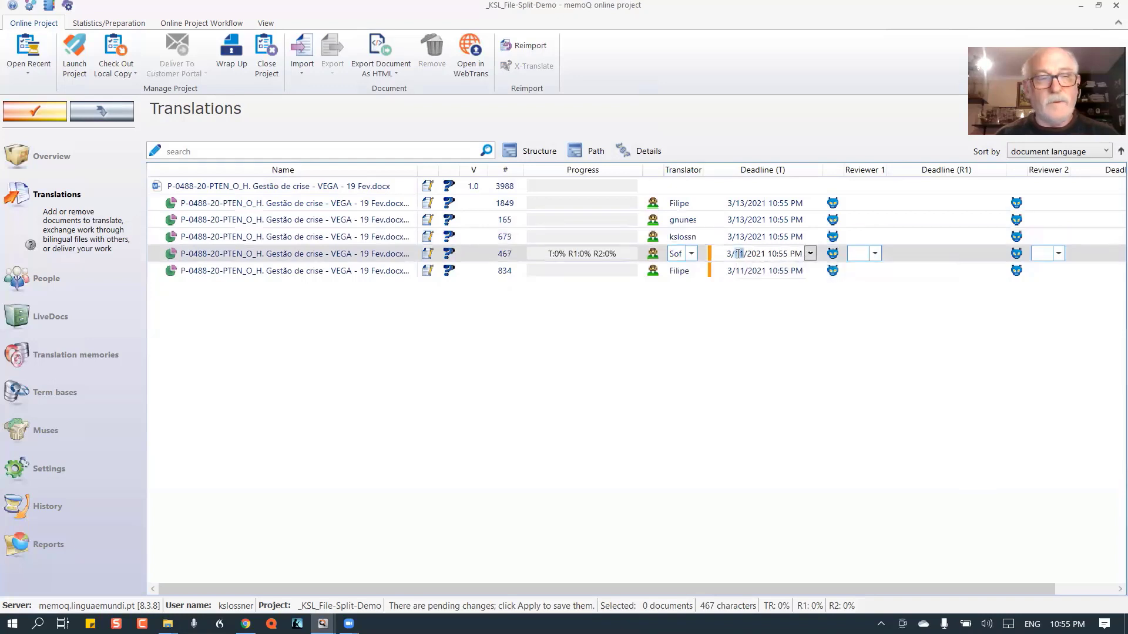
{"action": "key", "text": "BackSpace"}
{"action": "type", "text": "3"}
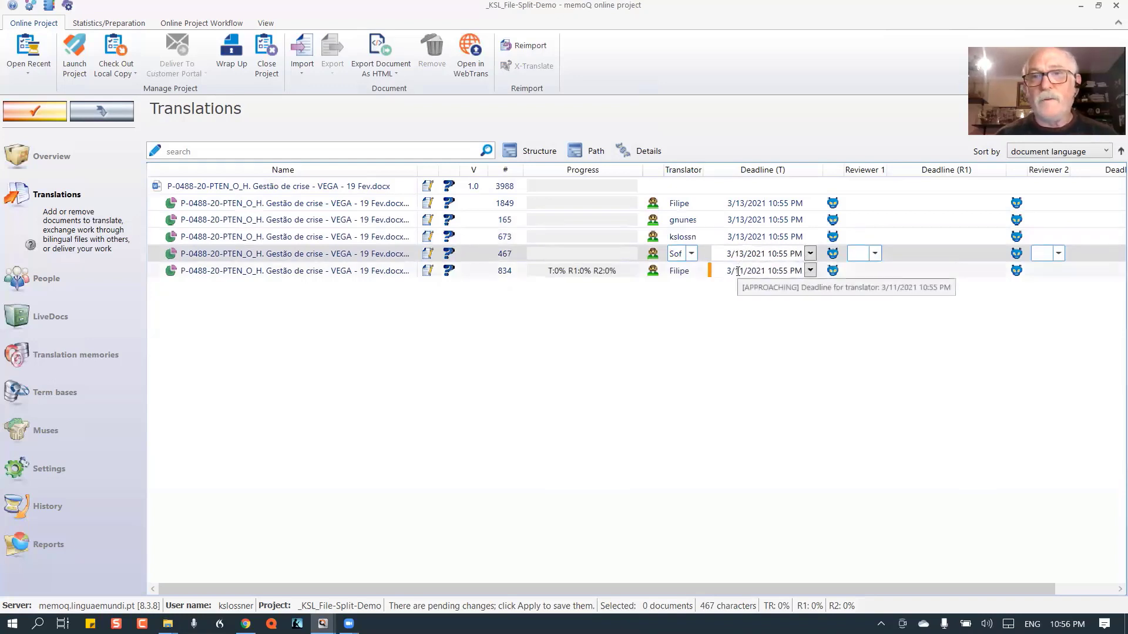
{"action": "left_click", "coordinate": [737, 272]}
{"action": "key", "text": "BackSpace"}
{"action": "type", "text": "3"}
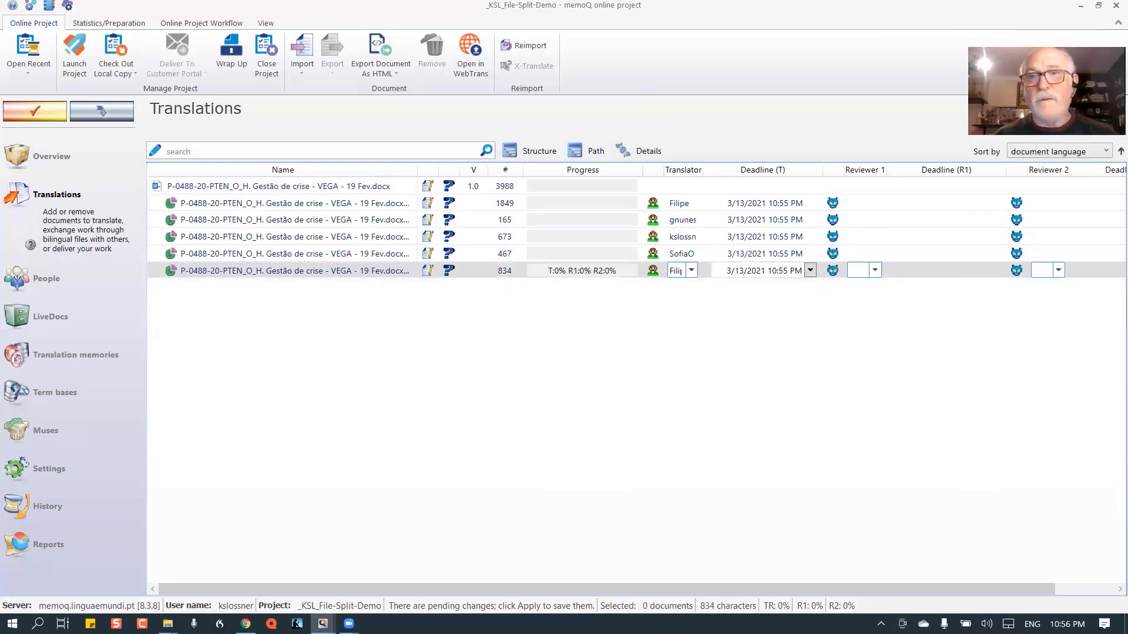
{"action": "left_click", "coordinate": [762, 253]}
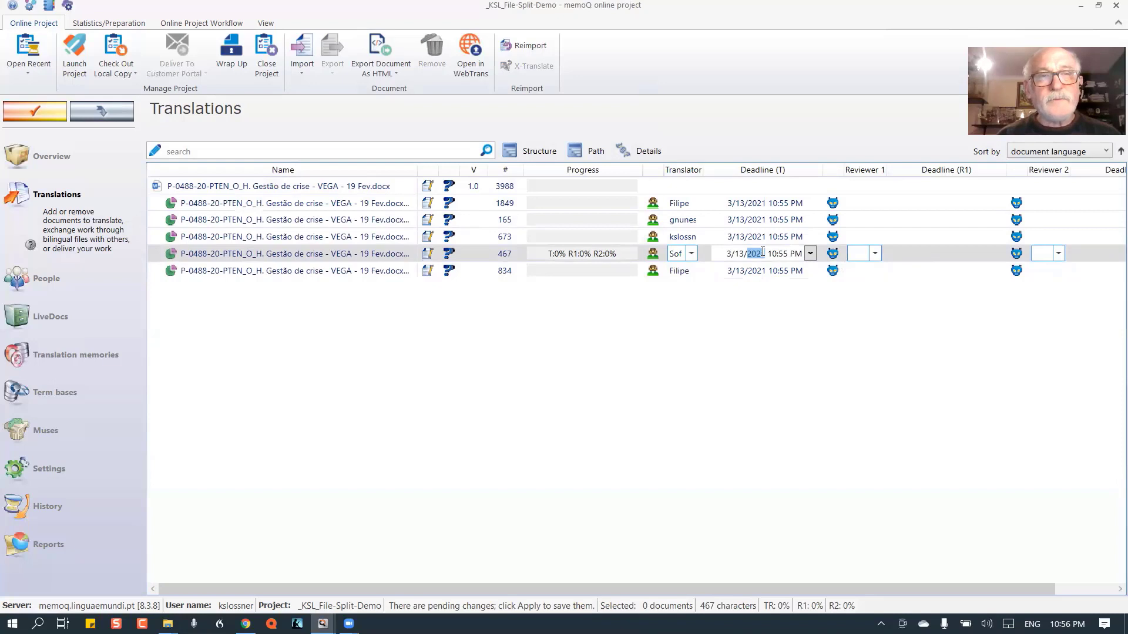
{"action": "left_click", "coordinate": [42, 111]}
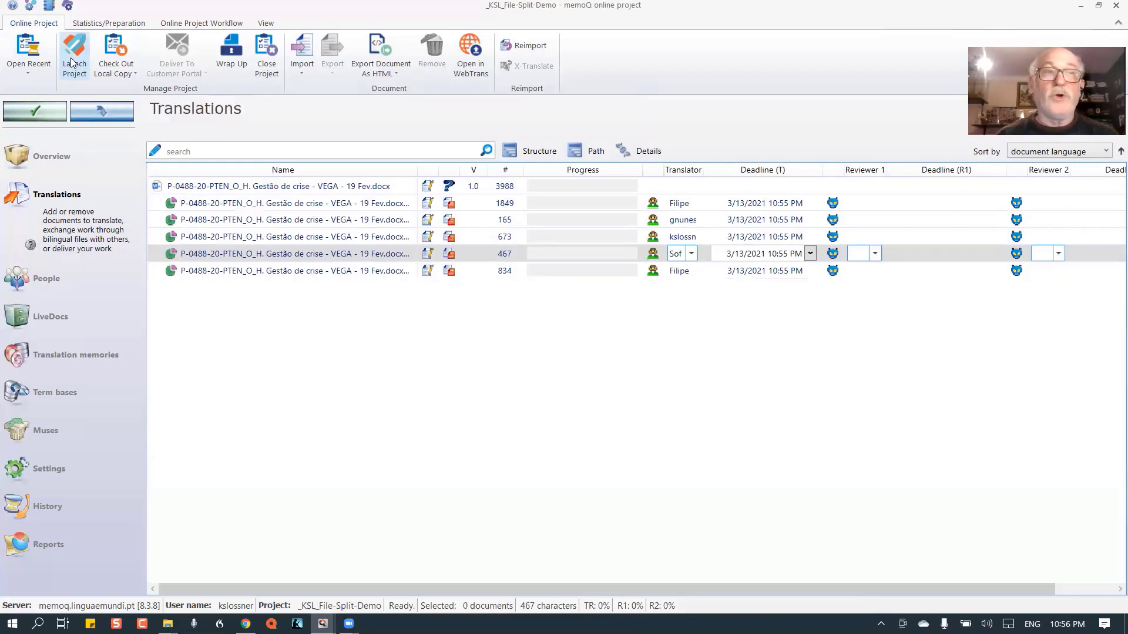
- Launch the online project and confirm in the Launch project dialog
{"action": "left_click", "coordinate": [71, 62]}
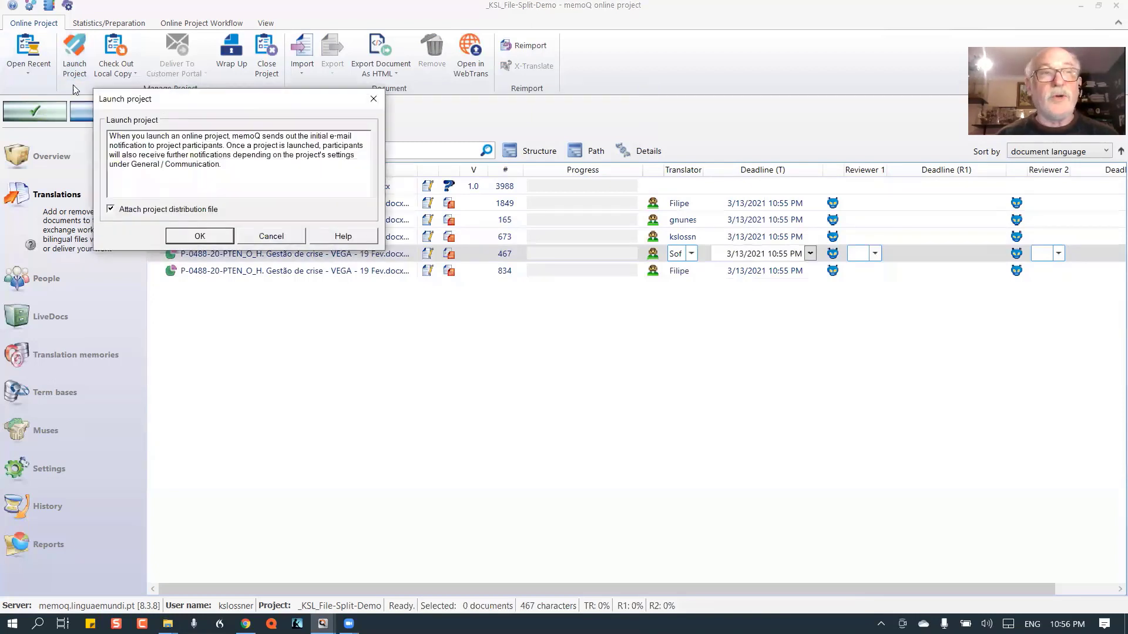
{"action": "left_click", "coordinate": [200, 236]}
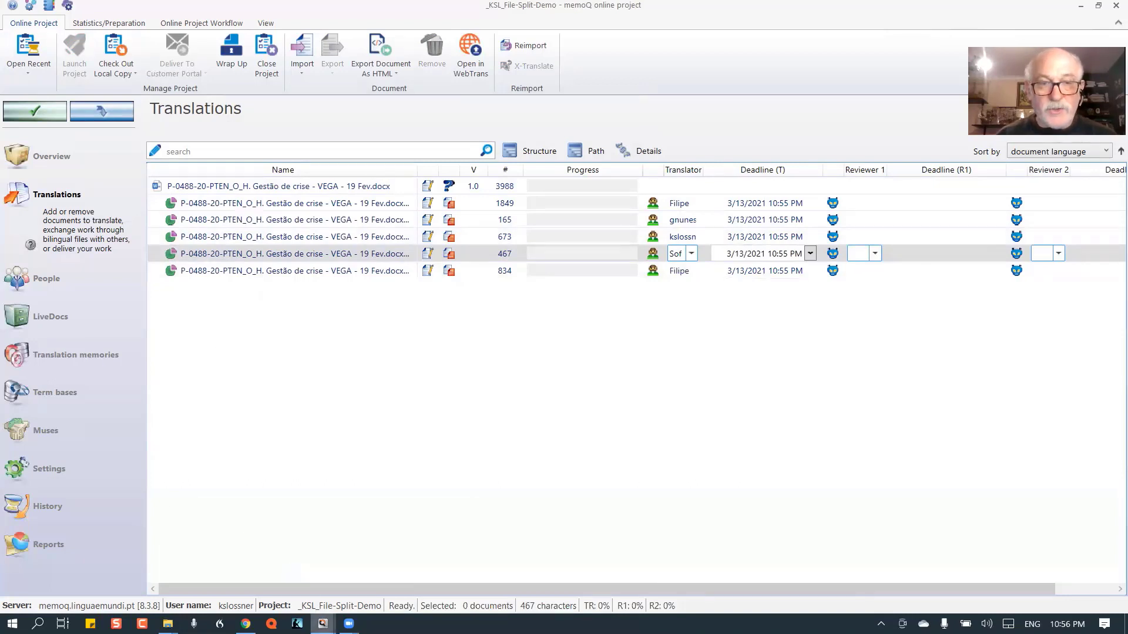
- Bring up the memoQ dashboard and list the projects stored on My Computer
{"action": "mouse_move", "coordinate": [322, 624]}
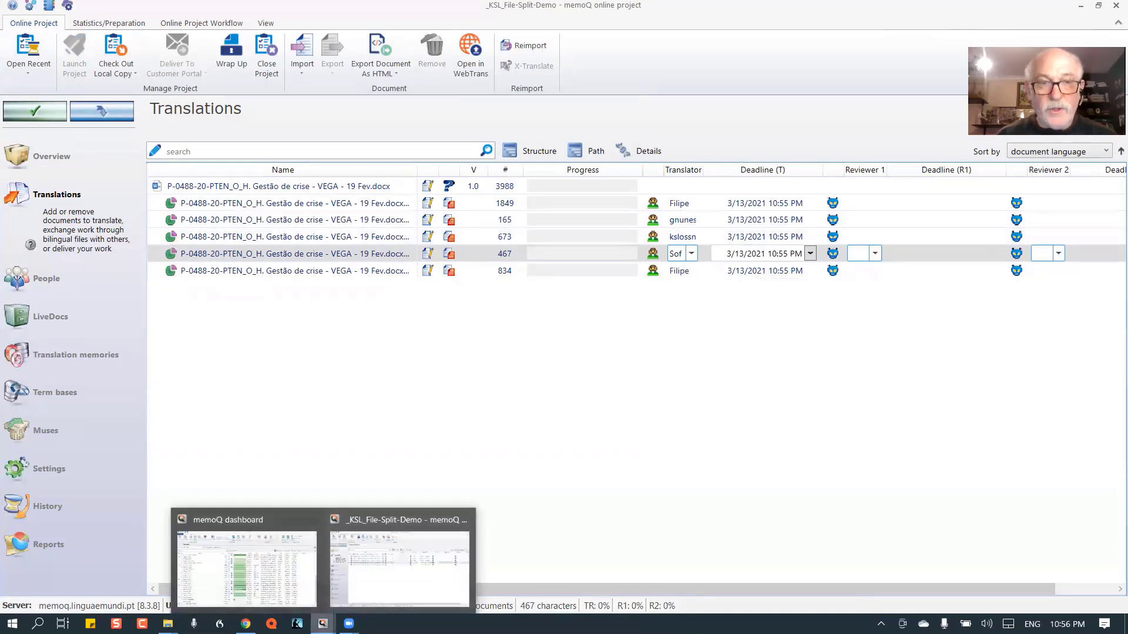
{"action": "left_click", "coordinate": [287, 569]}
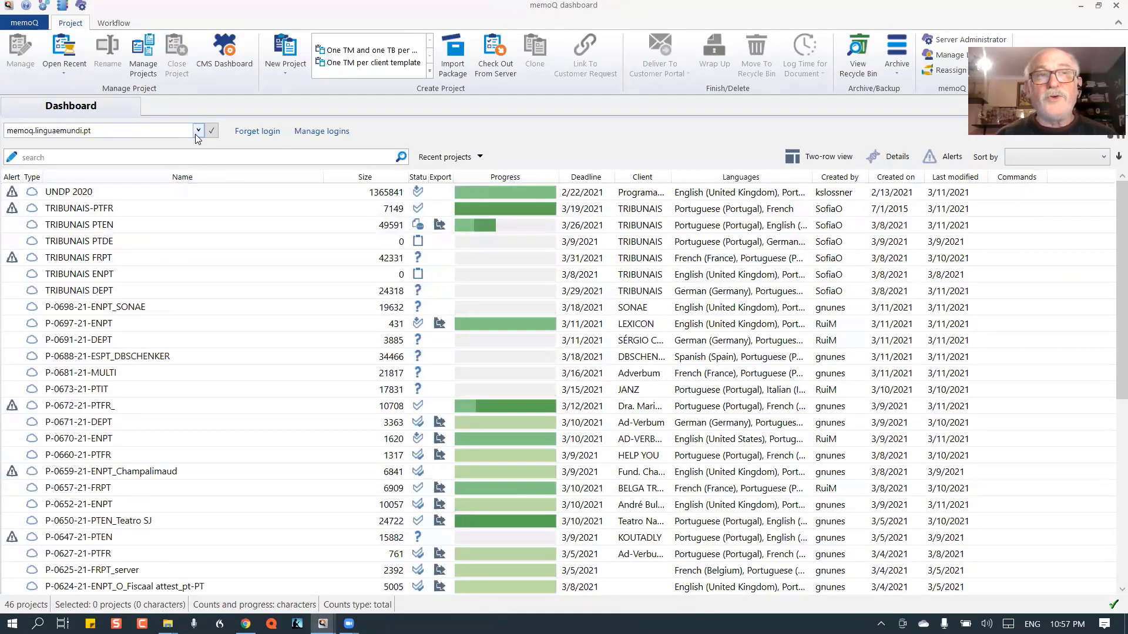
{"action": "left_click", "coordinate": [198, 130]}
{"action": "left_click", "coordinate": [194, 158]}
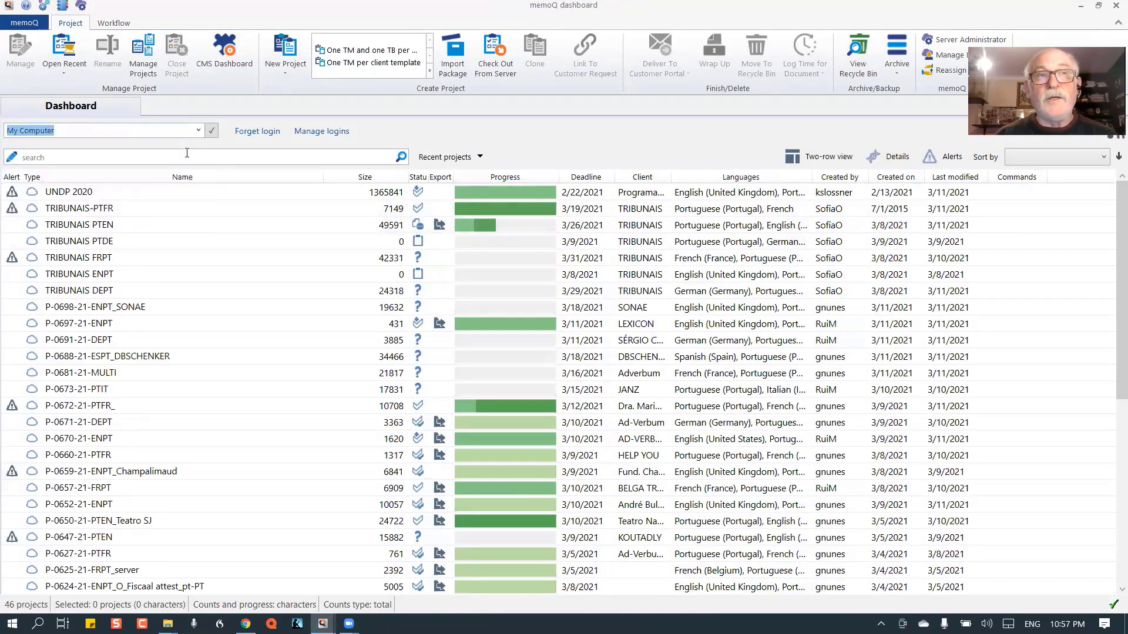
{"action": "left_click", "coordinate": [212, 135]}
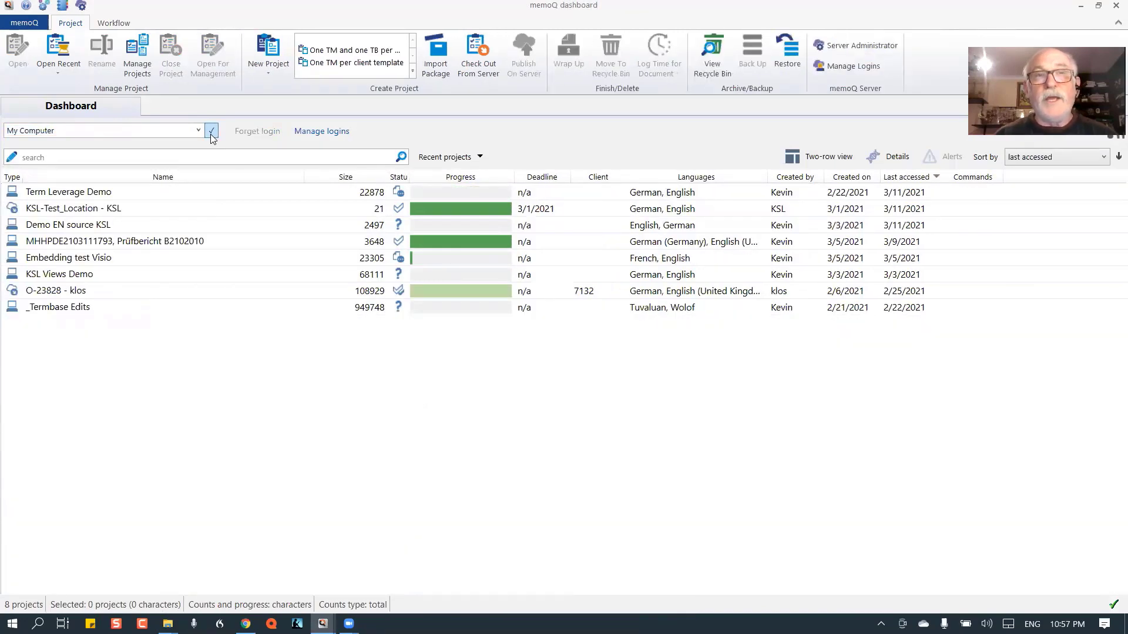
- Connect to memoq.linguaemundi.pt for checkout and select the _KSL_File-Split-Demo project
{"action": "left_click", "coordinate": [473, 55]}
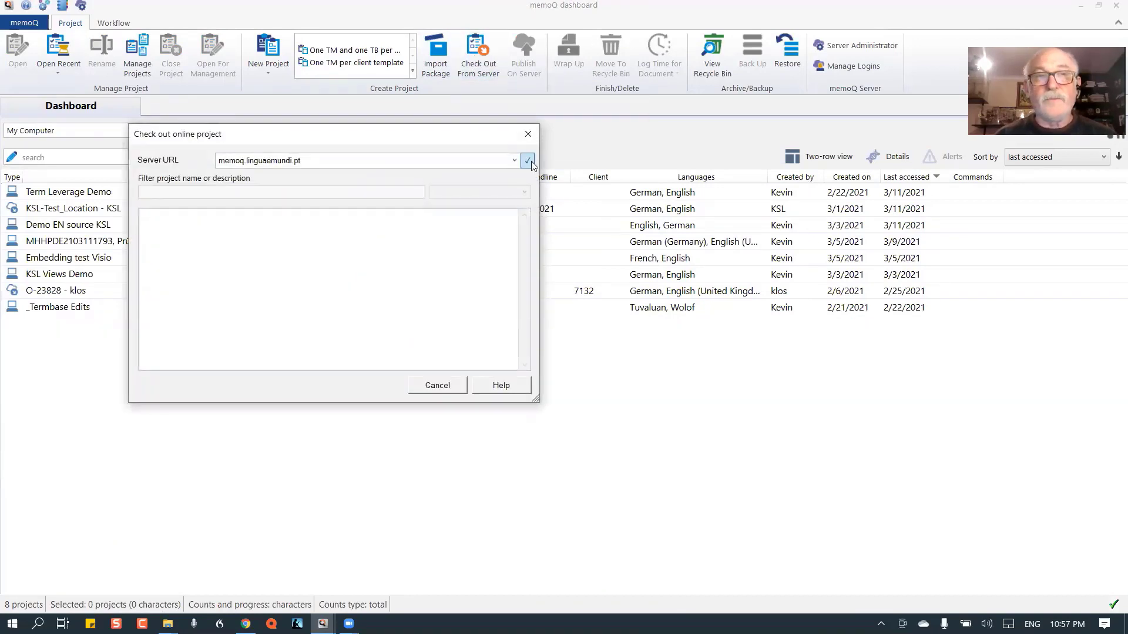
{"action": "left_click", "coordinate": [530, 162]}
{"action": "left_click_drag", "start_coordinate": [526, 259], "coordinate": [527, 354]}
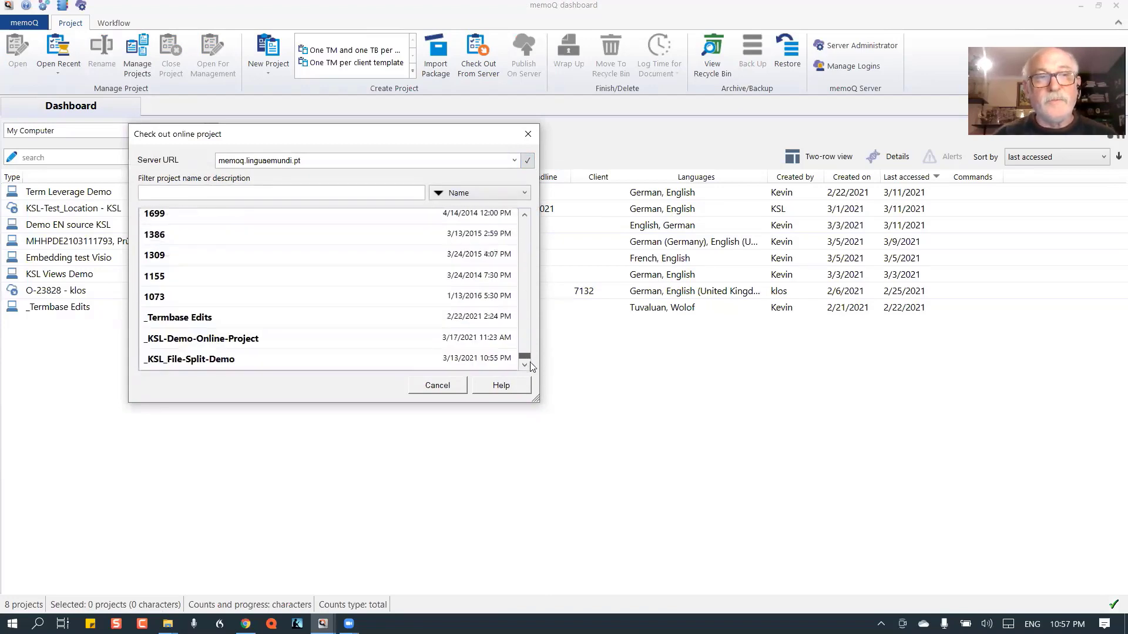
{"action": "left_click", "coordinate": [359, 362]}
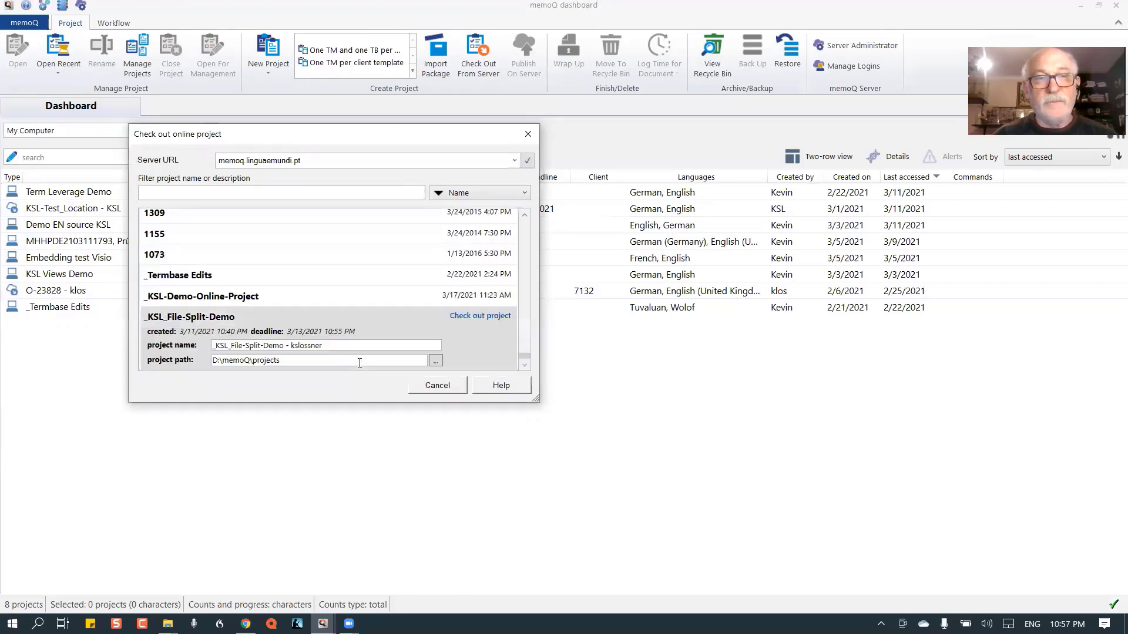
- Check out _KSL_File-Split-Demo locally and select its 673-word slice document
{"action": "left_click", "coordinate": [479, 318]}
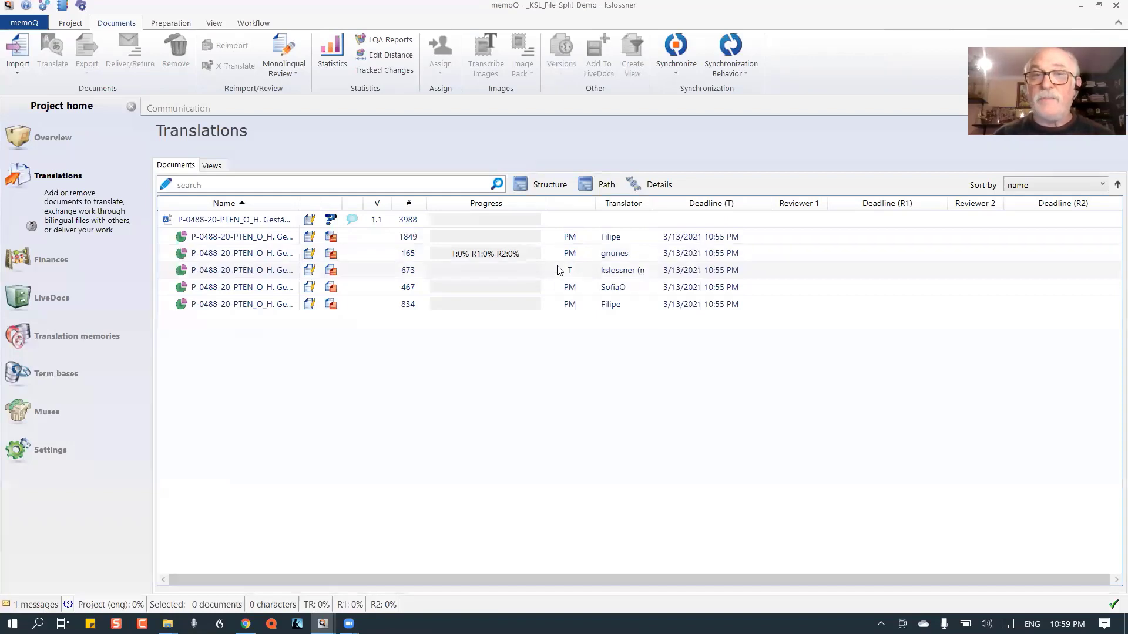
{"action": "left_click", "coordinate": [358, 272]}
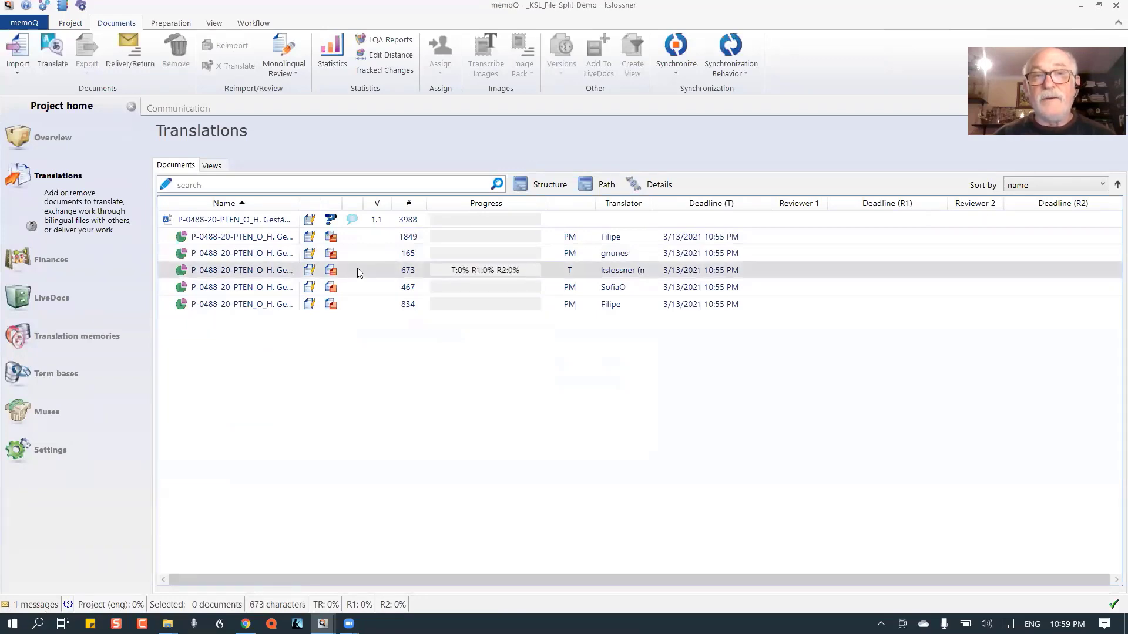
- Open the 673-word slice and scroll through its 26 segments to the end and back to the top
{"action": "double_click", "coordinate": [358, 272]}
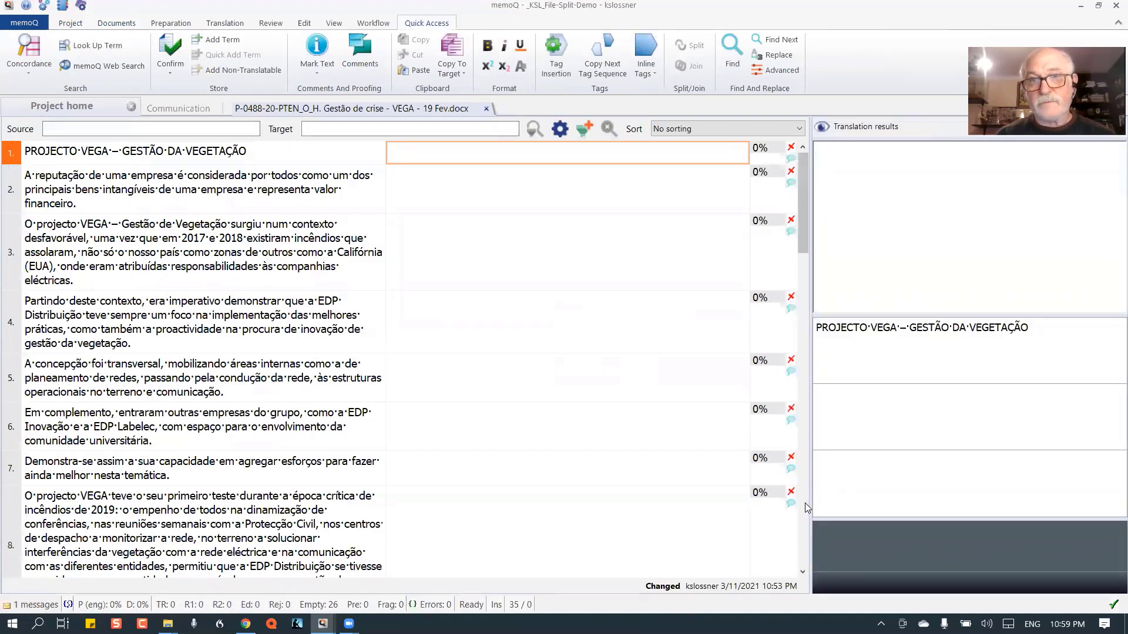
{"action": "scroll", "coordinate": [804, 503], "scroll_direction": "down", "scroll_amount": 3}
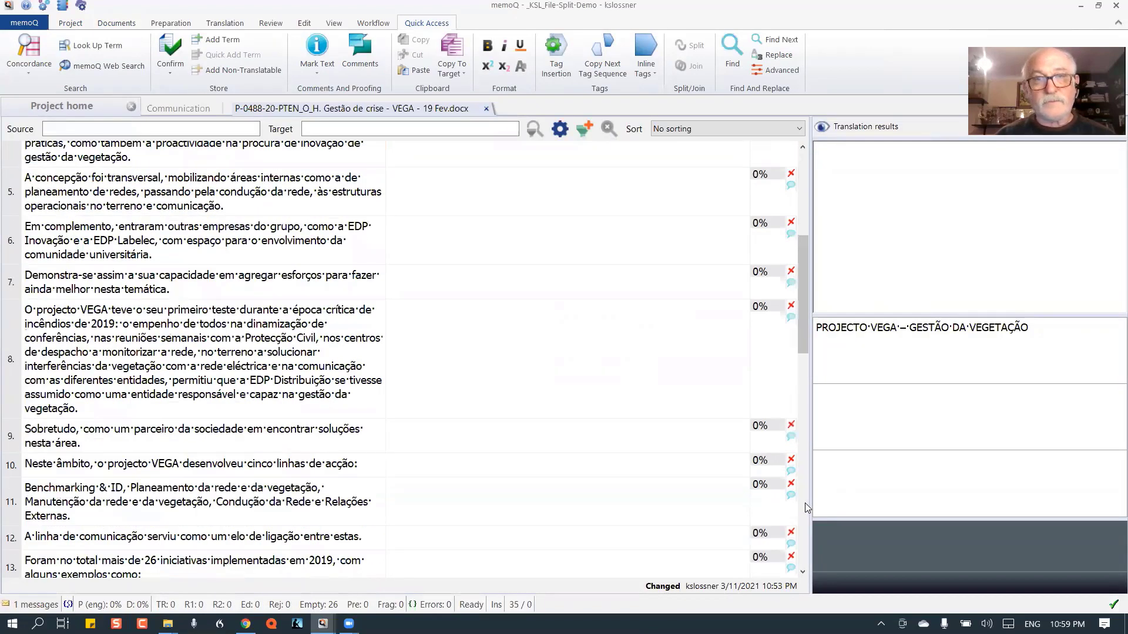
{"action": "scroll", "coordinate": [805, 502], "scroll_direction": "down", "scroll_amount": 3}
{"action": "scroll", "coordinate": [805, 502], "scroll_direction": "down", "scroll_amount": 3}
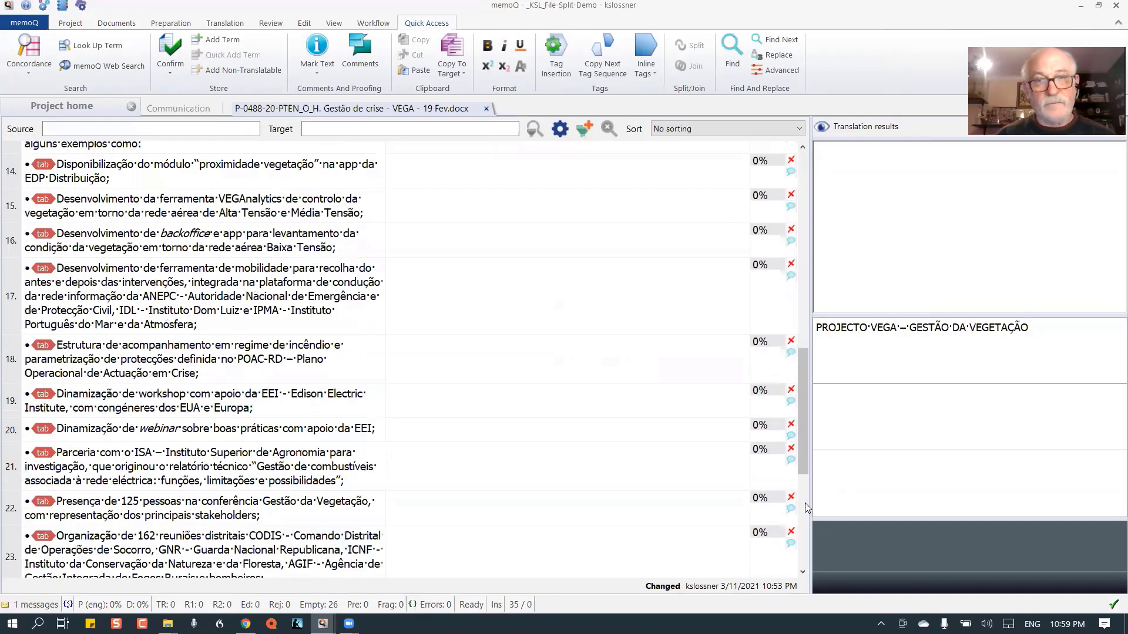
{"action": "scroll", "coordinate": [804, 503], "scroll_direction": "down", "scroll_amount": 3}
{"action": "left_click_drag", "start_coordinate": [804, 502], "coordinate": [803, 543]}
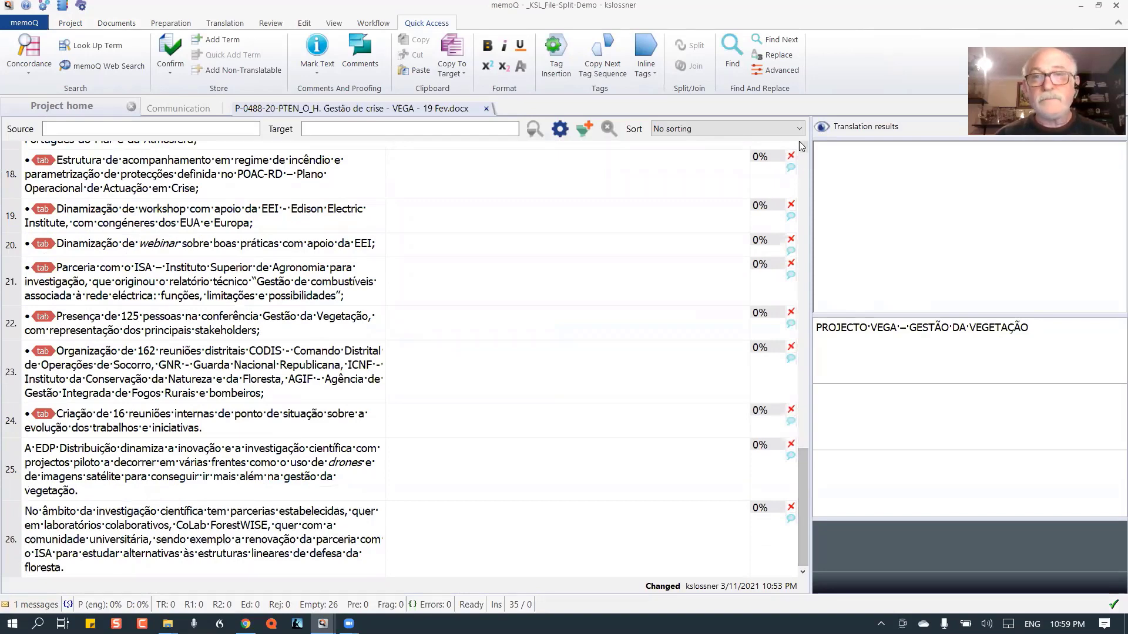
{"action": "left_click", "coordinate": [804, 166]}
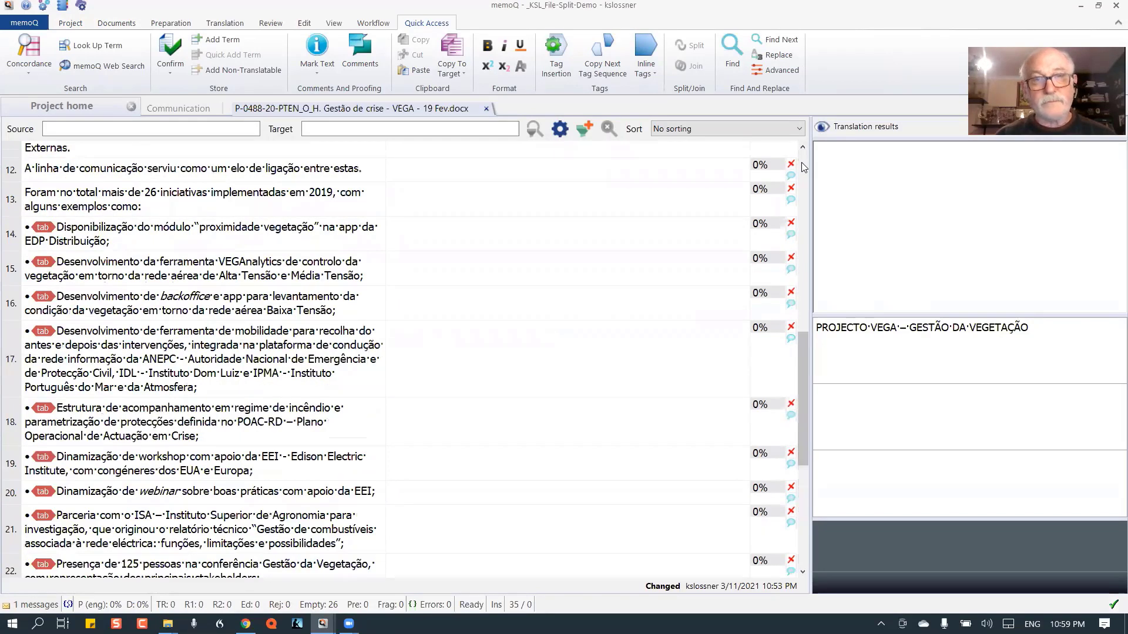
{"action": "scroll", "coordinate": [804, 167], "scroll_direction": "up", "scroll_amount": 3}
{"action": "scroll", "coordinate": [804, 166], "scroll_direction": "up", "scroll_amount": 3}
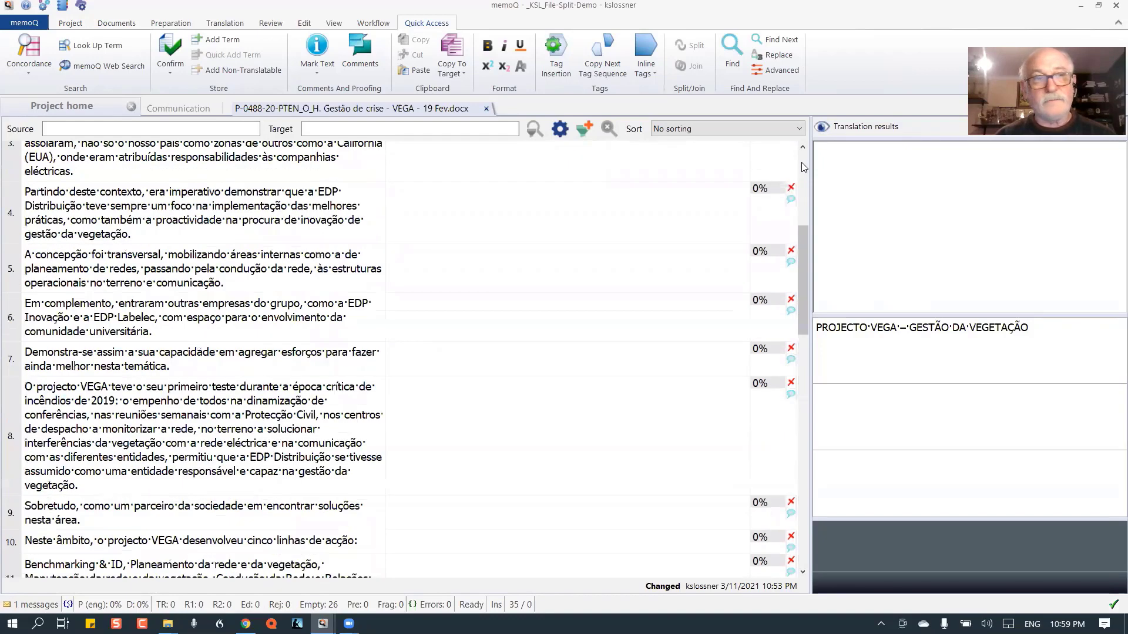
{"action": "scroll", "coordinate": [804, 167], "scroll_direction": "up", "scroll_amount": 3}
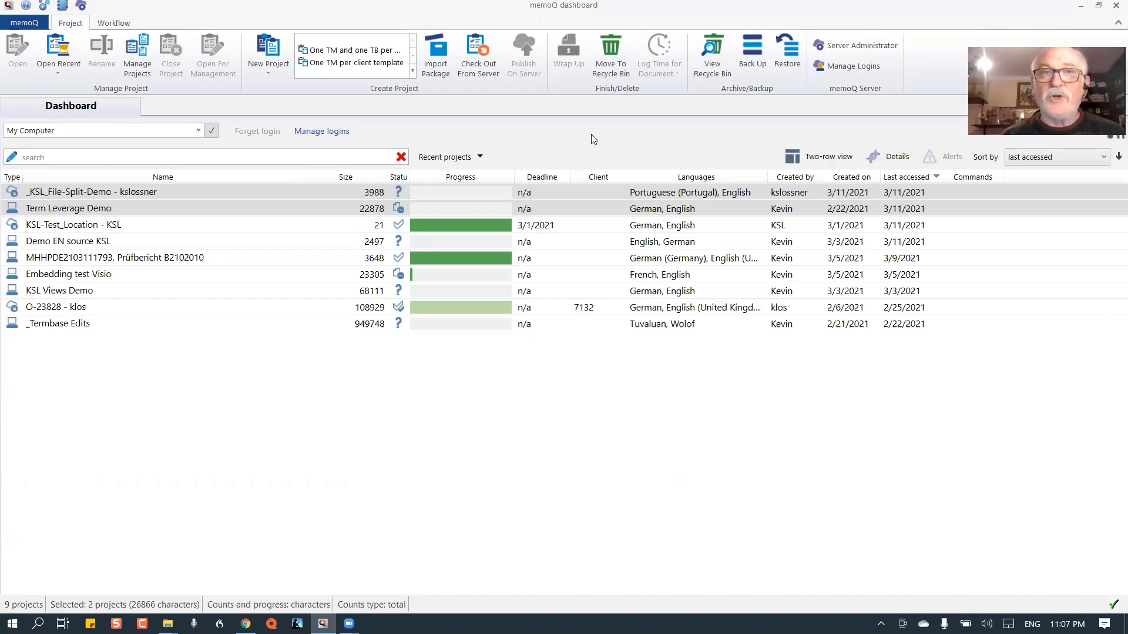
- Log in to the online memoQ server with your user credentials and show the _KSL_File-Split-Demo project details
{"action": "left_click", "coordinate": [484, 60]}
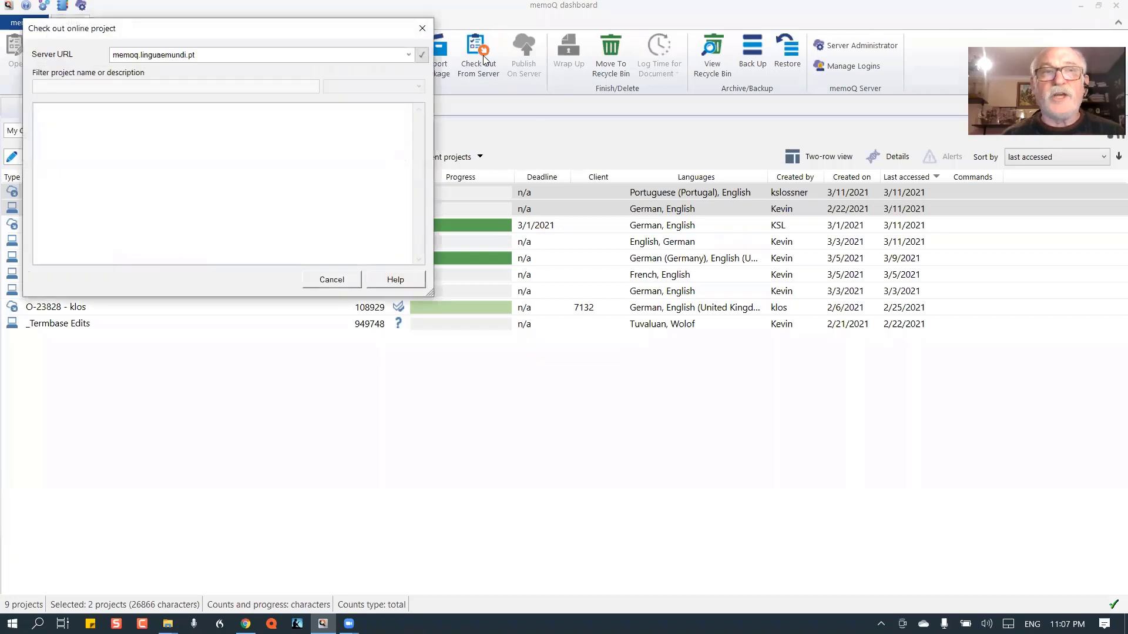
{"action": "left_click", "coordinate": [421, 57]}
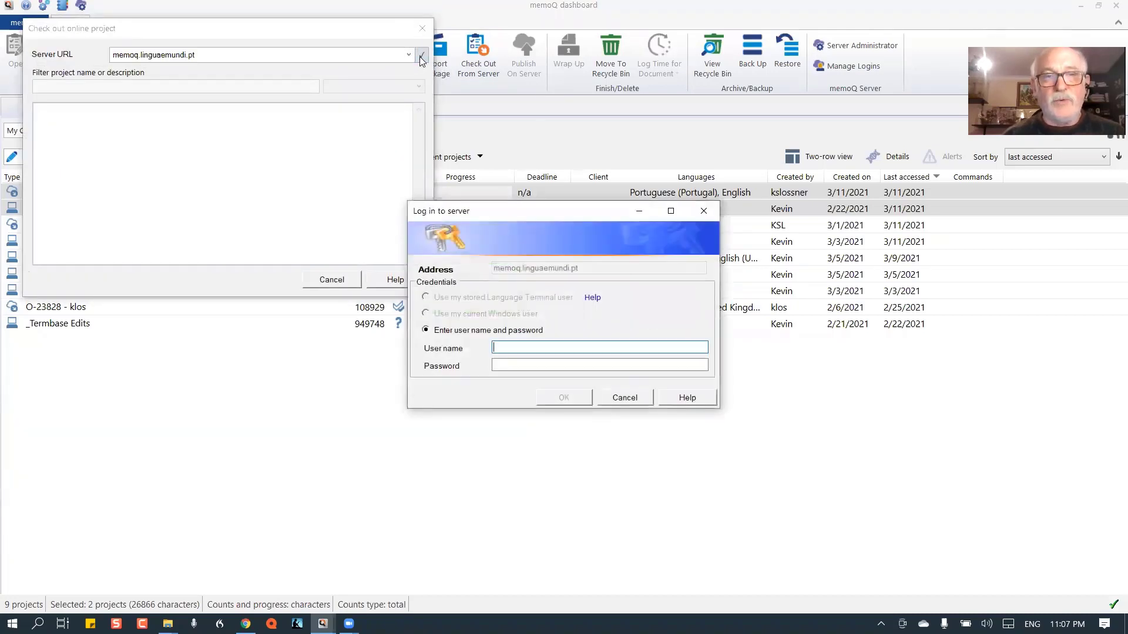
{"action": "type", "text": "KSL"}
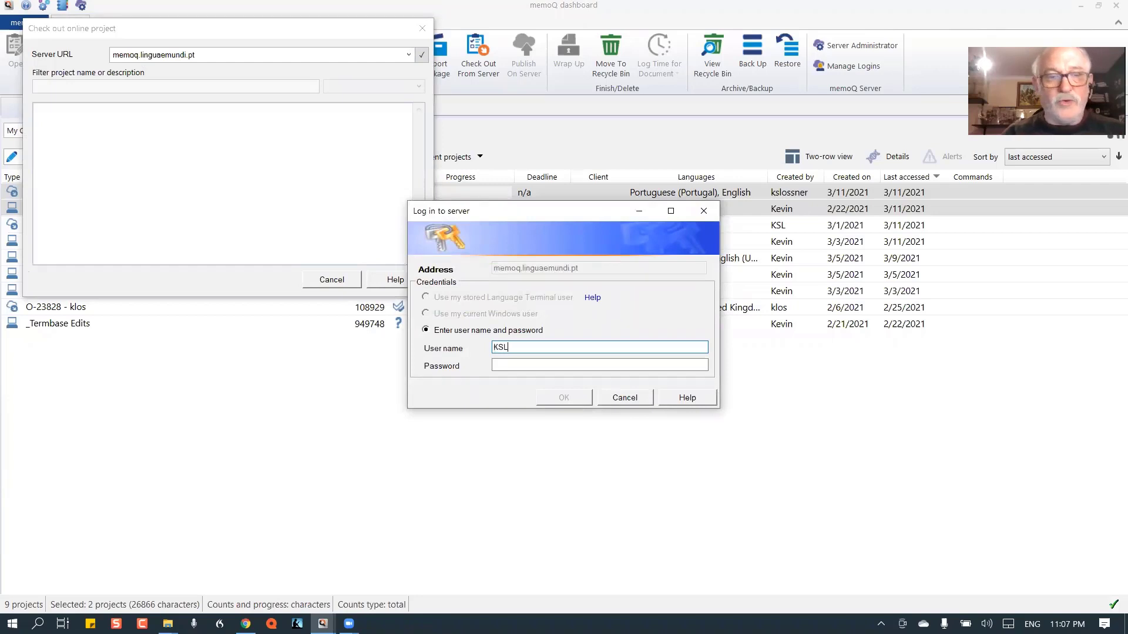
{"action": "type", "text": "*********"}
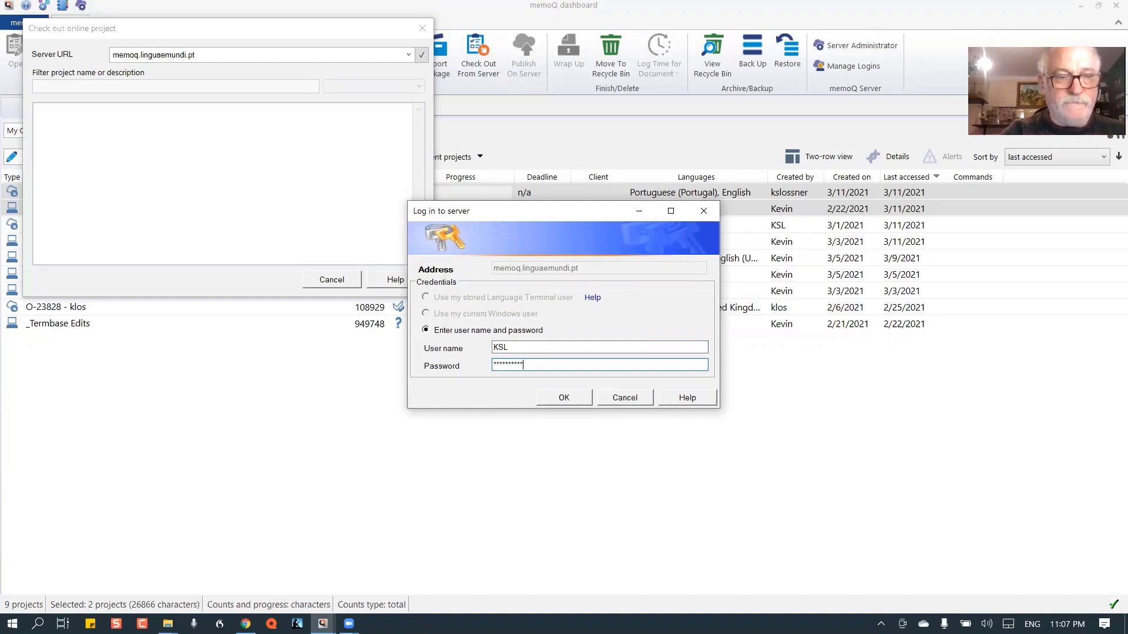
{"action": "type", "text": "****"}
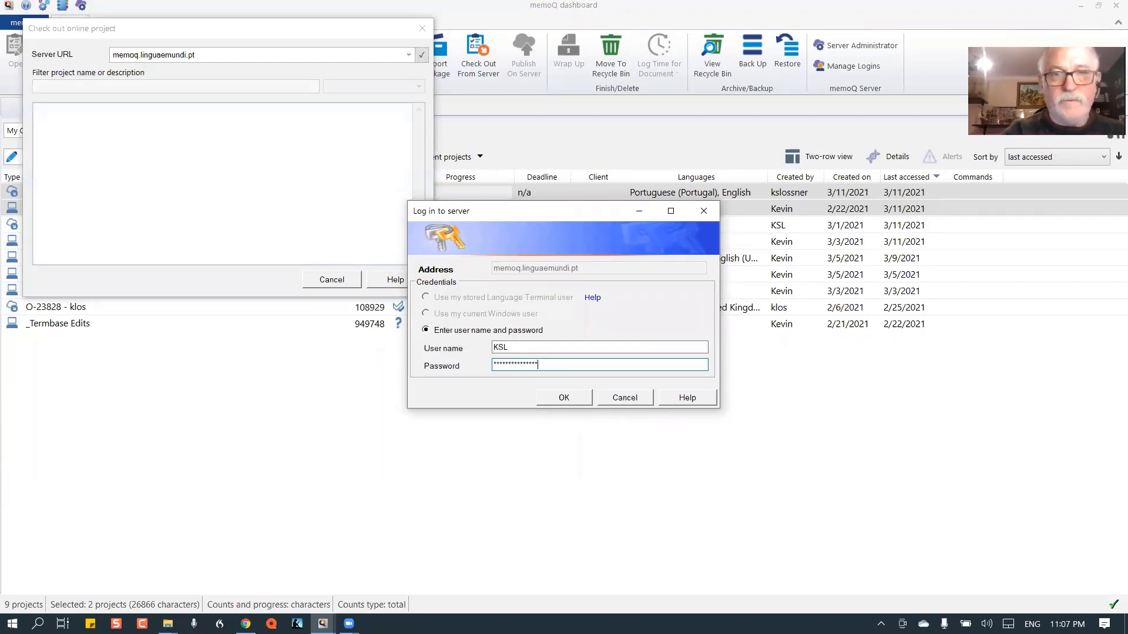
{"action": "left_click", "coordinate": [564, 398]}
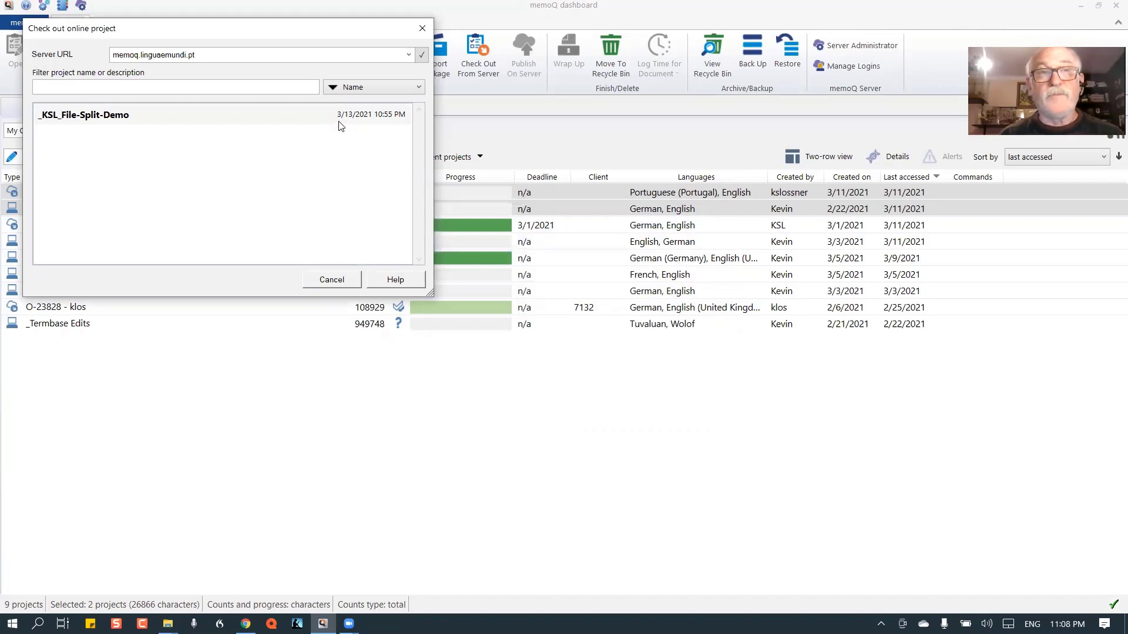
{"action": "left_click", "coordinate": [340, 124]}
- Check out _KSL_File-Split-Demo and select the assigned 673-word slice document
{"action": "left_click", "coordinate": [360, 116]}
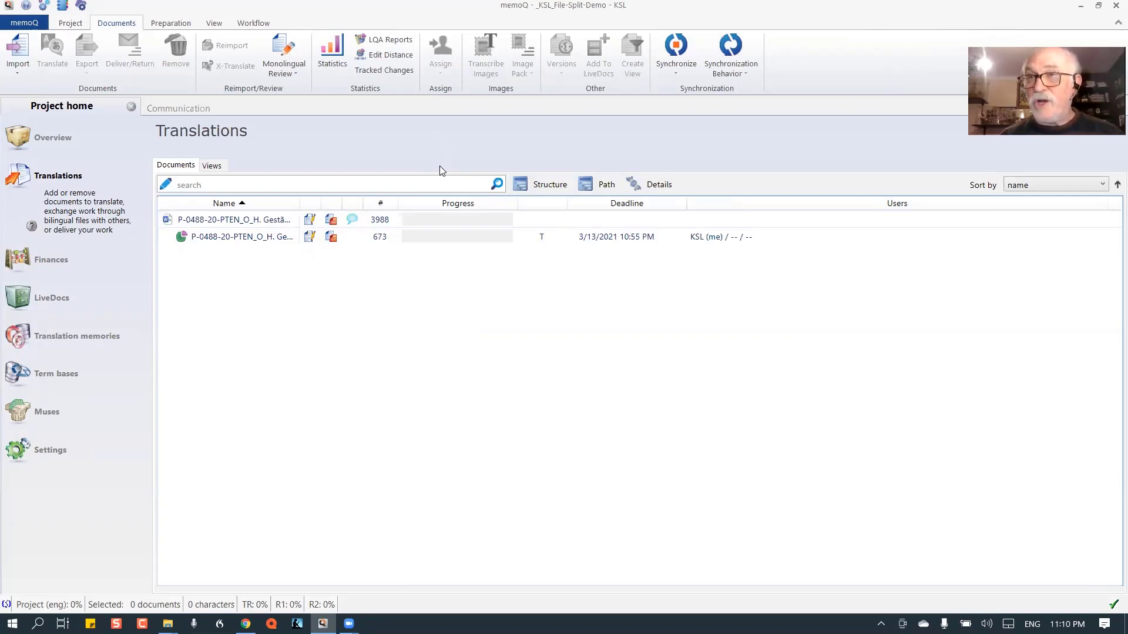
{"action": "left_click", "coordinate": [242, 239]}
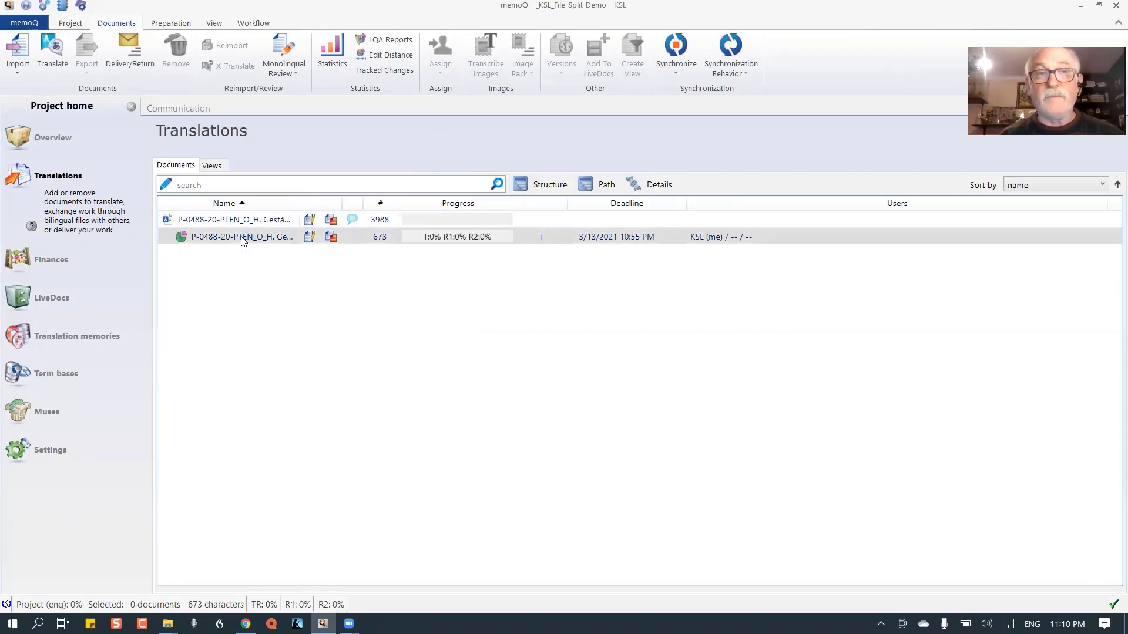
- Open the 673-word slice in the translation editor and select assigned segments 15, 18 and 17
{"action": "double_click", "coordinate": [242, 236]}
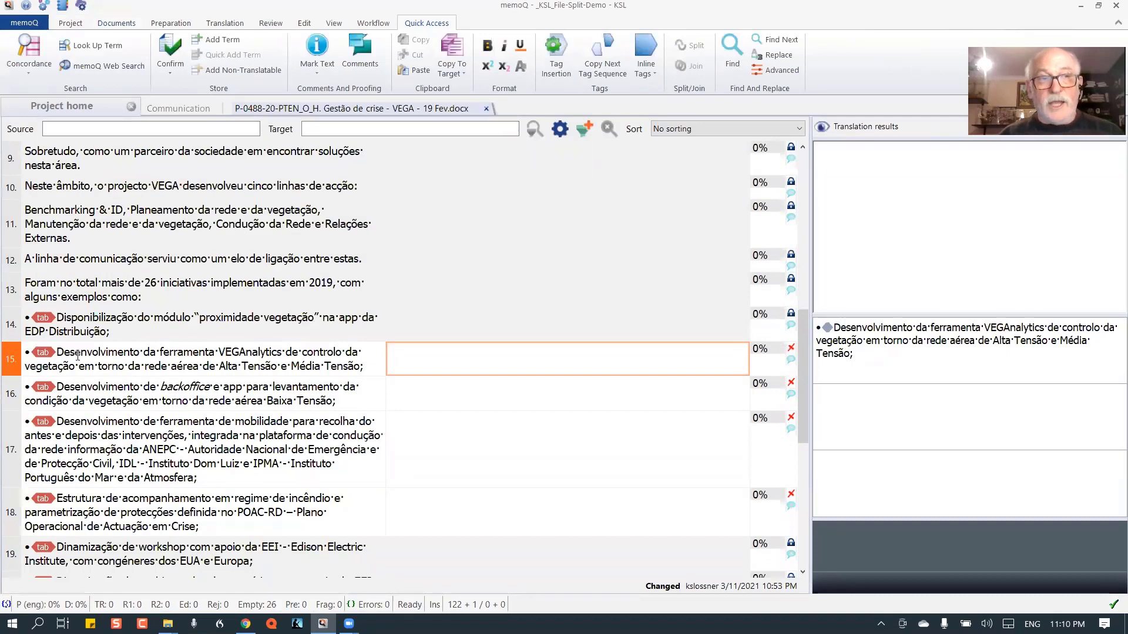
{"action": "left_click", "coordinate": [13, 369]}
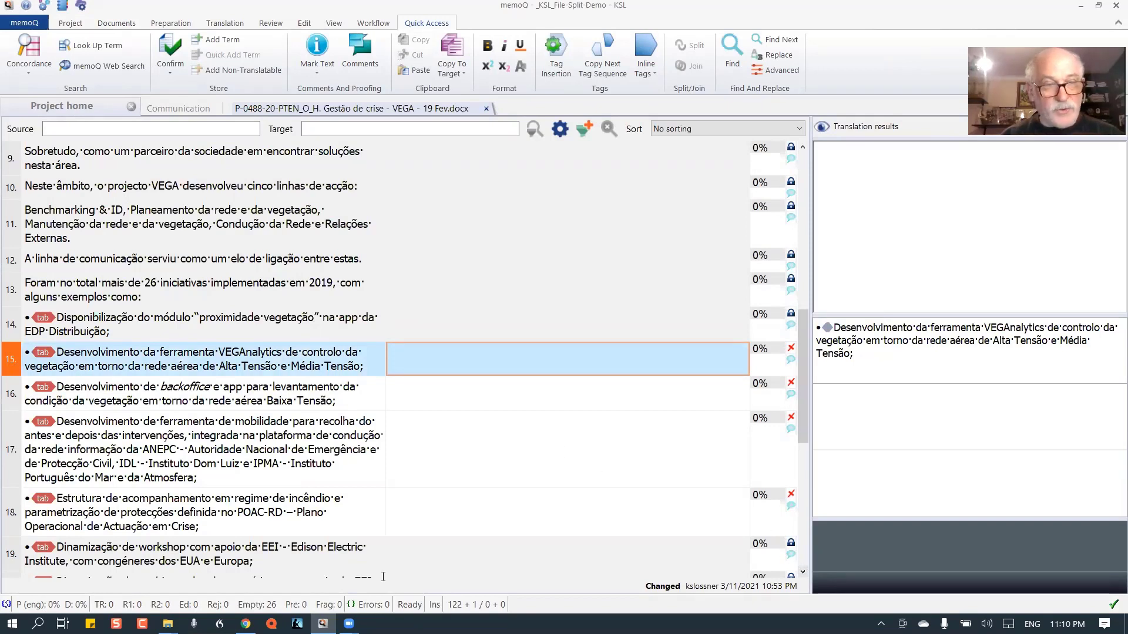
{"action": "left_click", "coordinate": [14, 525]}
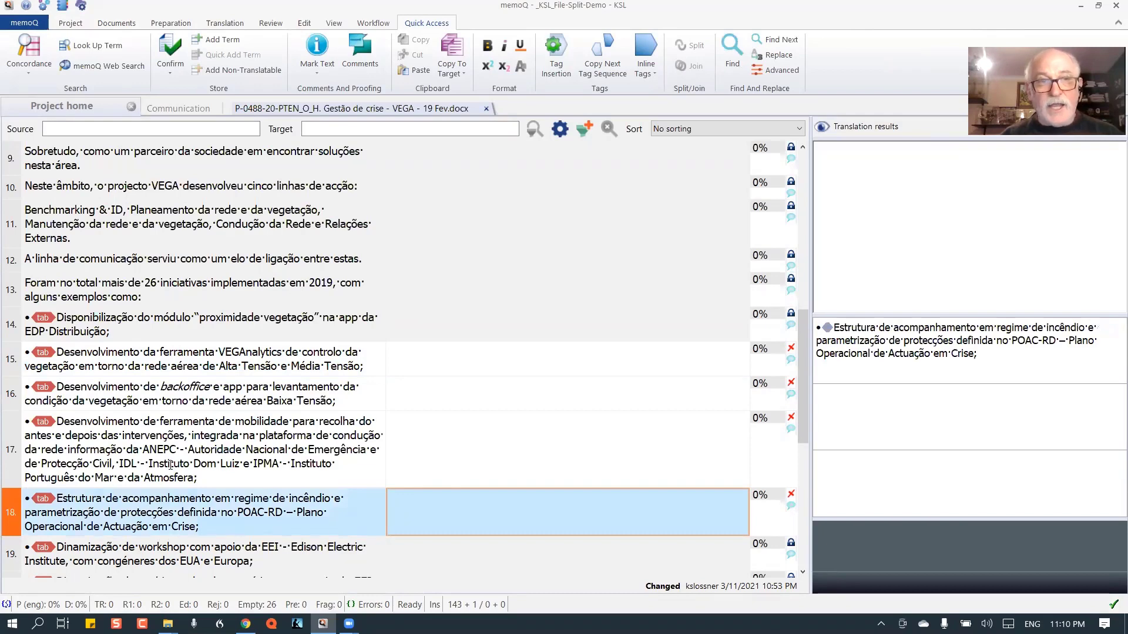
{"action": "left_click", "coordinate": [15, 443]}
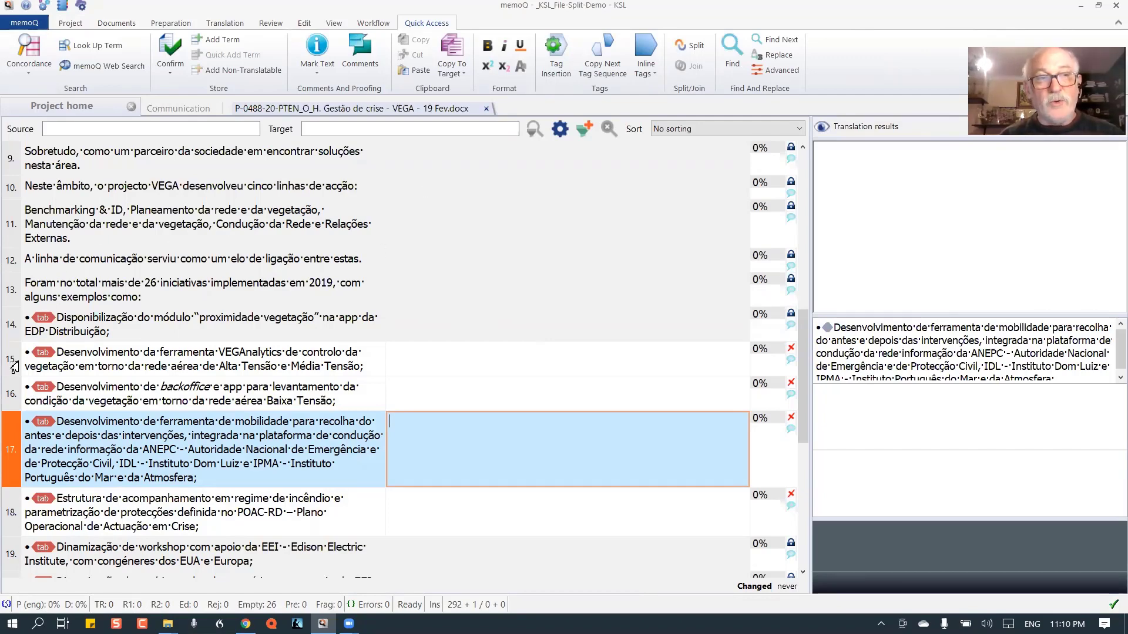
- Inspect locked segments 14, 13 and 12, then step through editable segments 15–17
{"action": "left_click", "coordinate": [14, 330]}
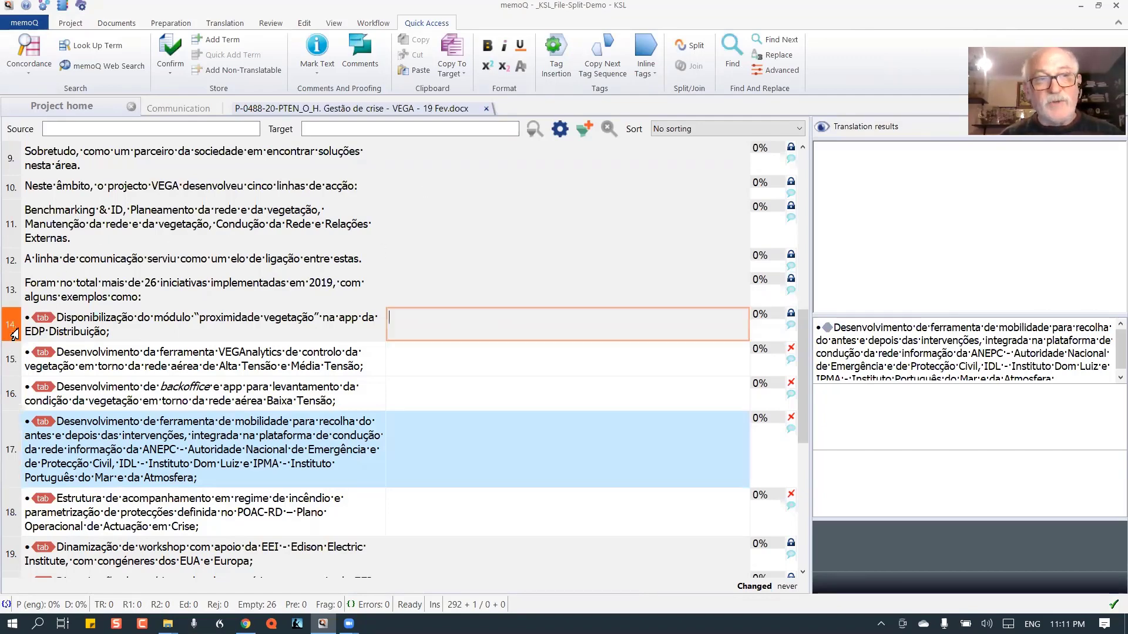
{"action": "left_click", "coordinate": [14, 289]}
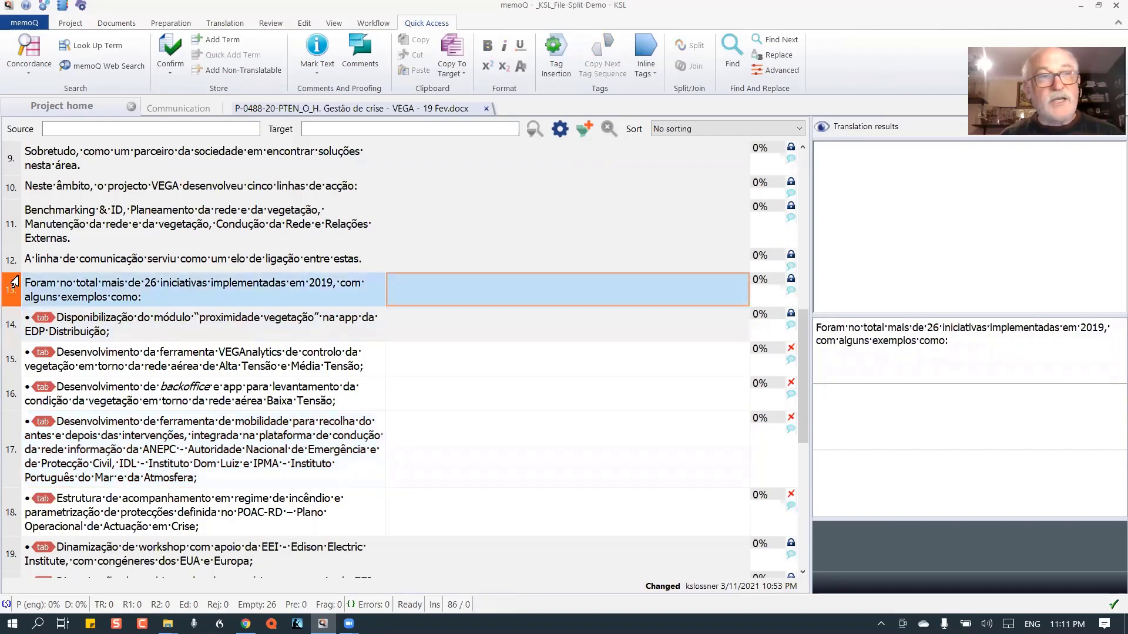
{"action": "left_click", "coordinate": [14, 265]}
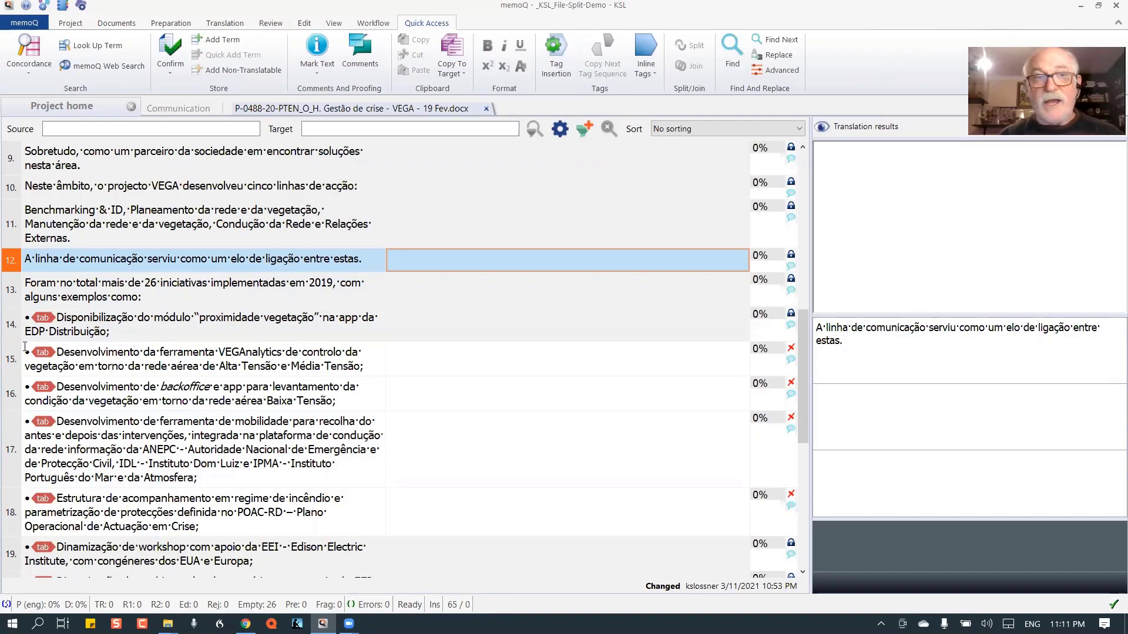
{"action": "left_click", "coordinate": [14, 369]}
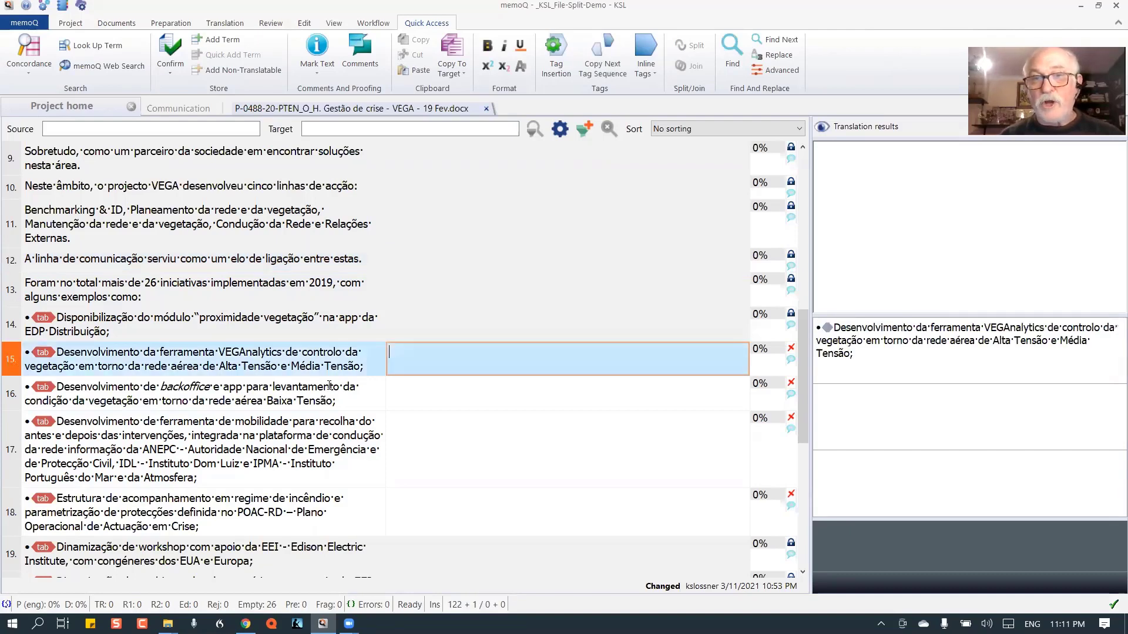
{"action": "left_click", "coordinate": [14, 403]}
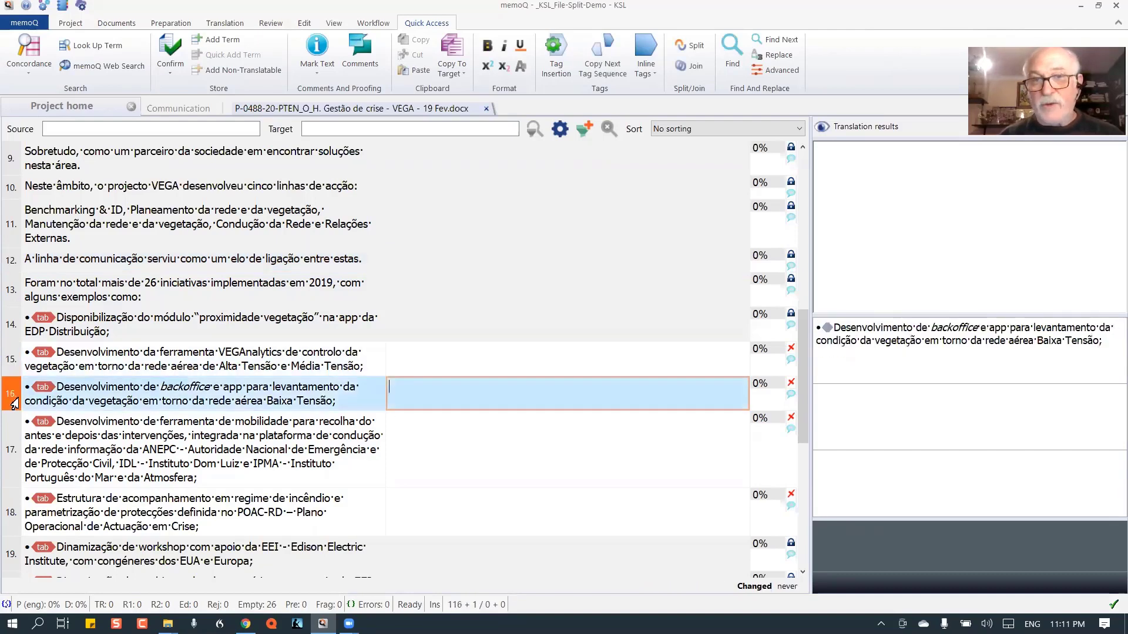
{"action": "left_click", "coordinate": [15, 450]}
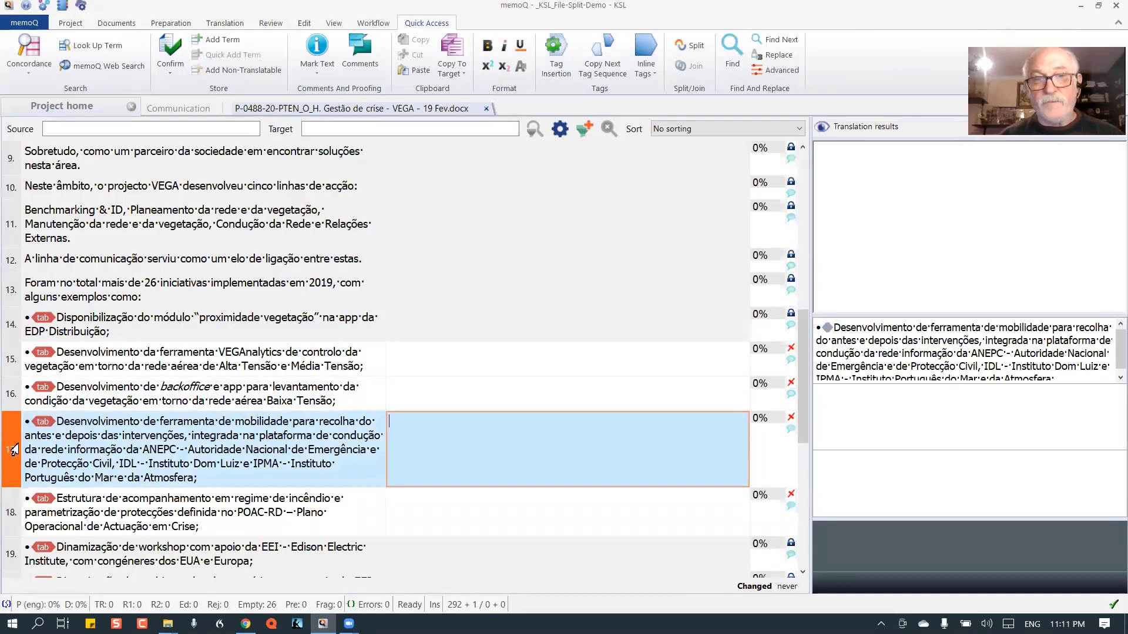
- Type test text 'jhghjghjg khjghjgjhg' into segment 15 and confirm locked segments 12 and 10 reject edits
{"action": "left_click", "coordinate": [480, 355]}
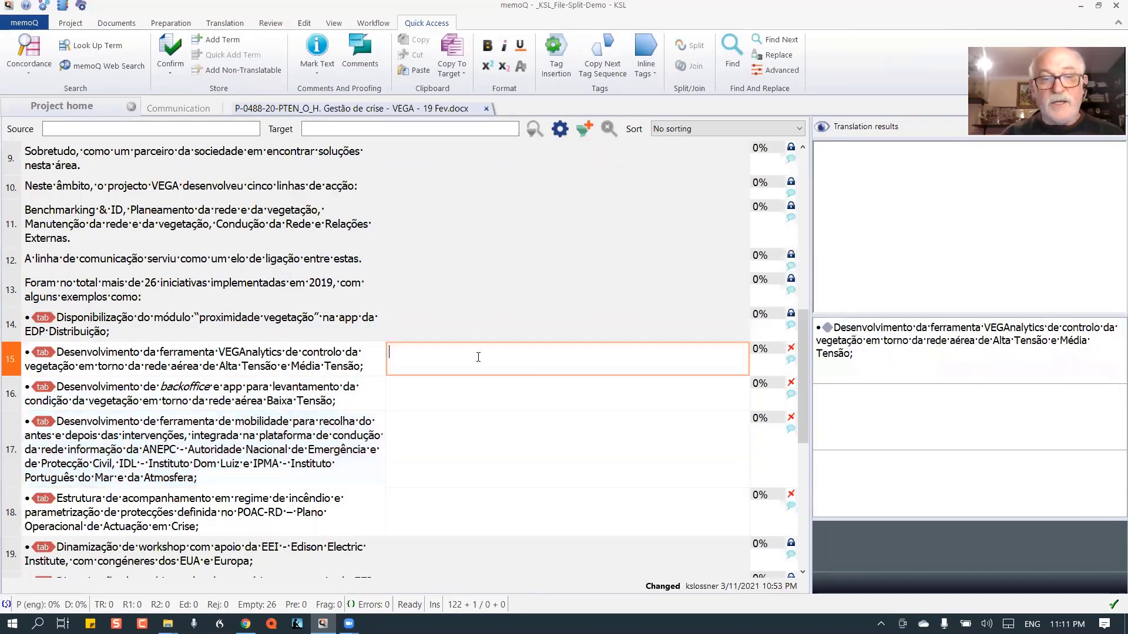
{"action": "type", "text": "jhghjghjg"}
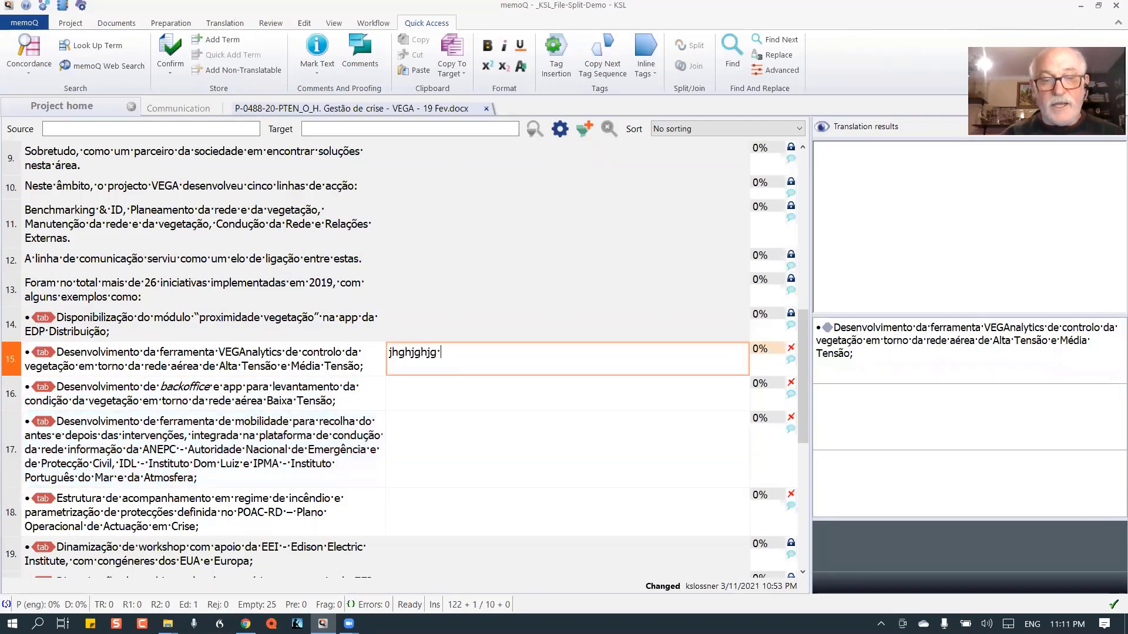
{"action": "type", "text": " khjghjgjhg"}
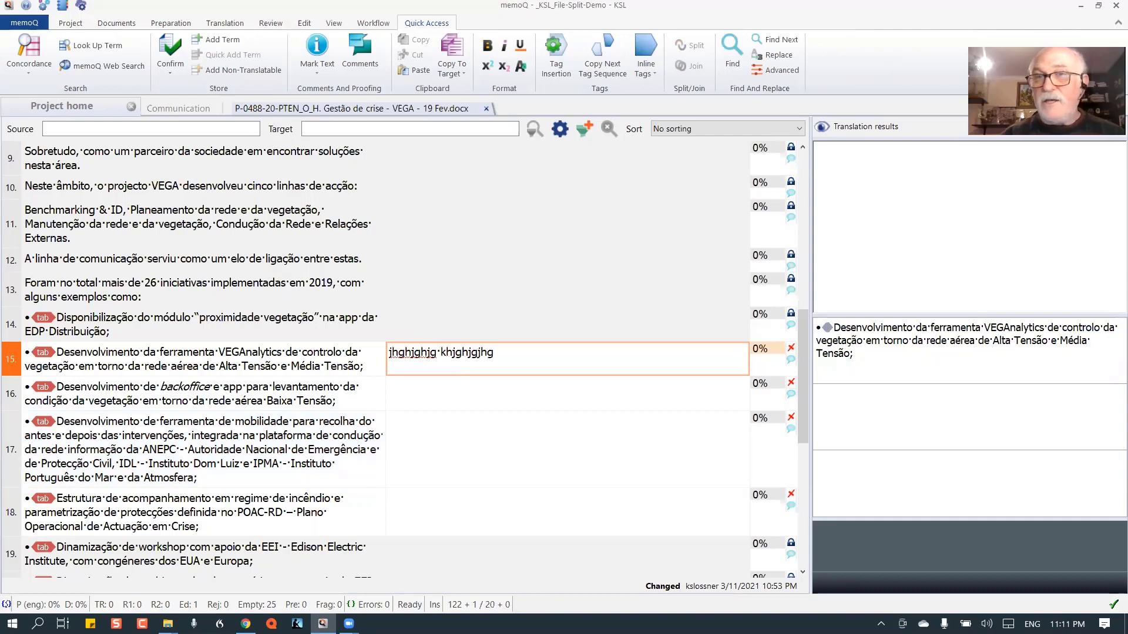
{"action": "left_click", "coordinate": [516, 269]}
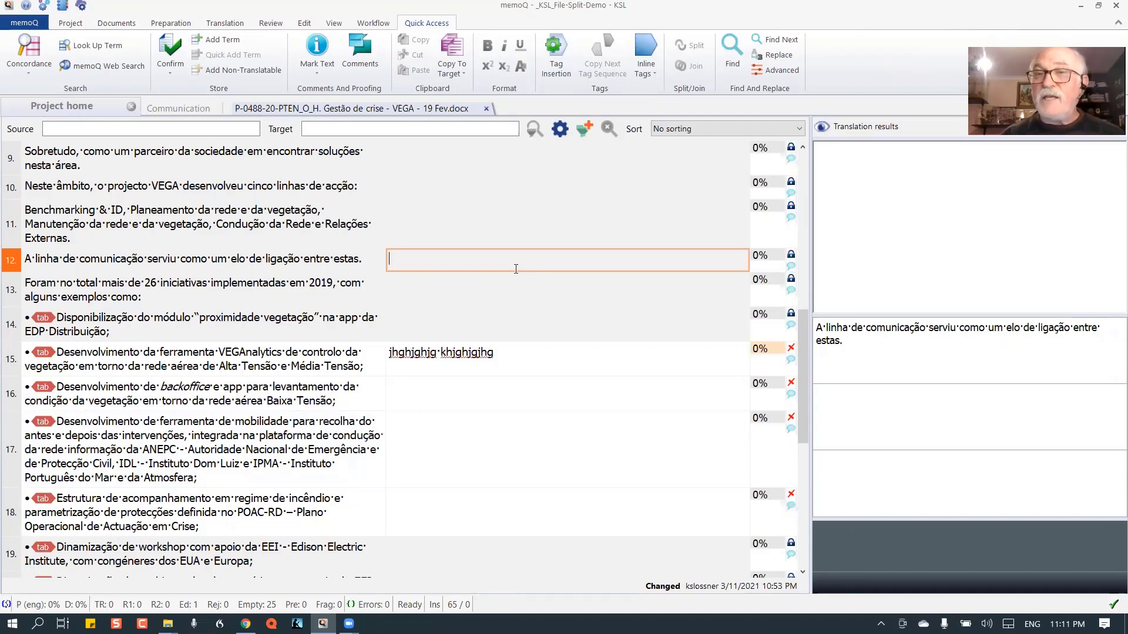
{"action": "left_click", "coordinate": [791, 183]}
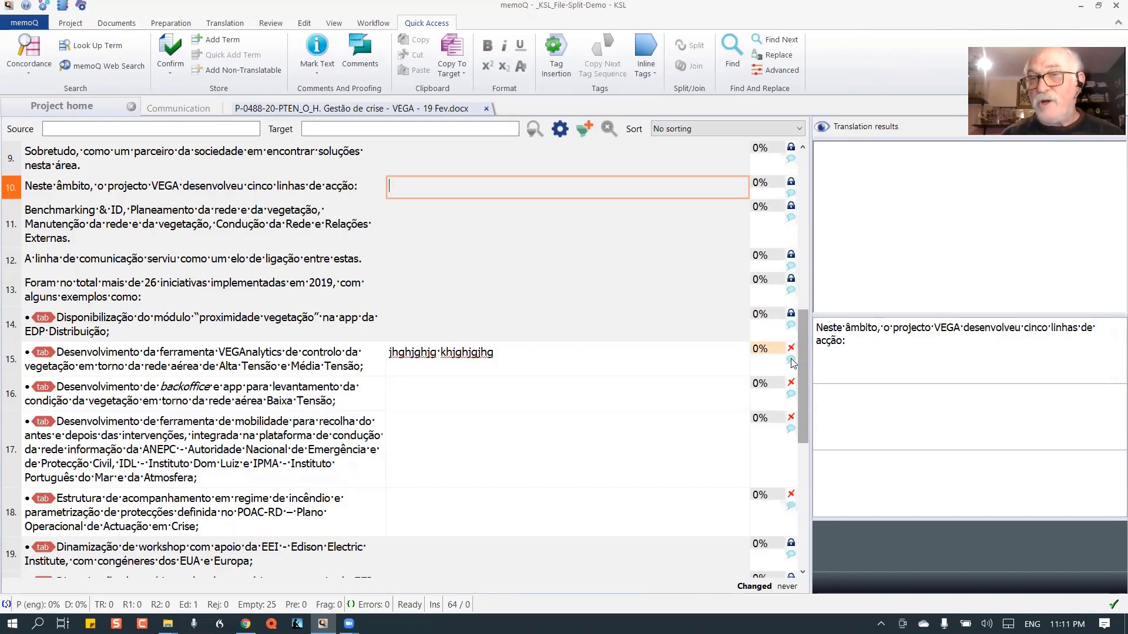
{"action": "left_click", "coordinate": [689, 357]}
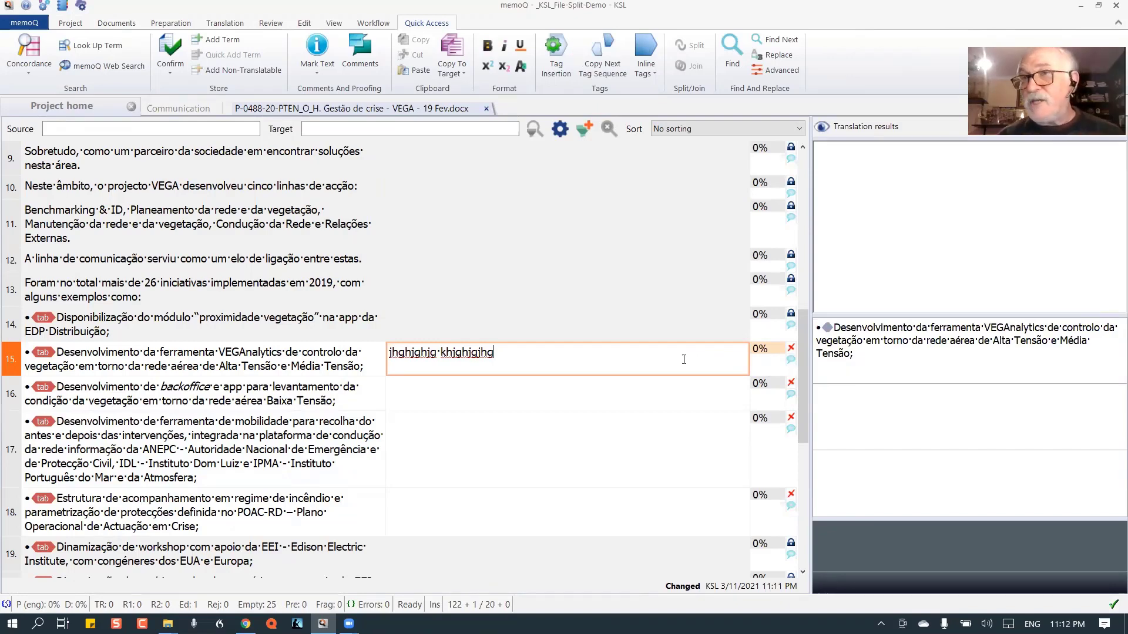
- Add the comment 'Look at this!' to locked segment 12 in its Notes dialog
{"action": "double_click", "coordinate": [790, 270]}
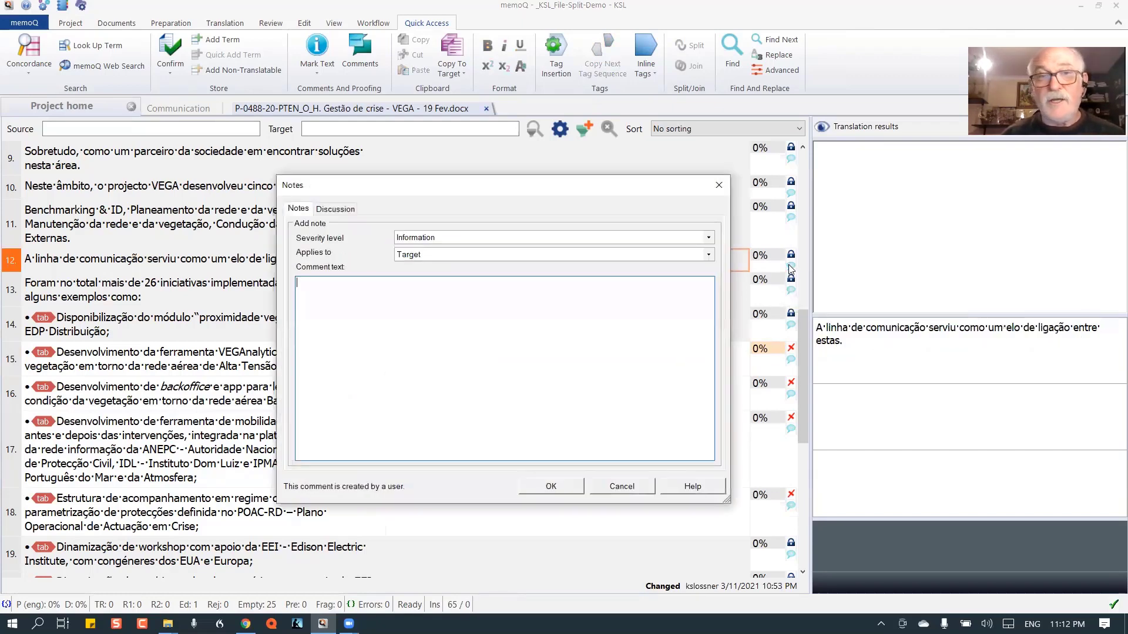
{"action": "type", "text": "Look"}
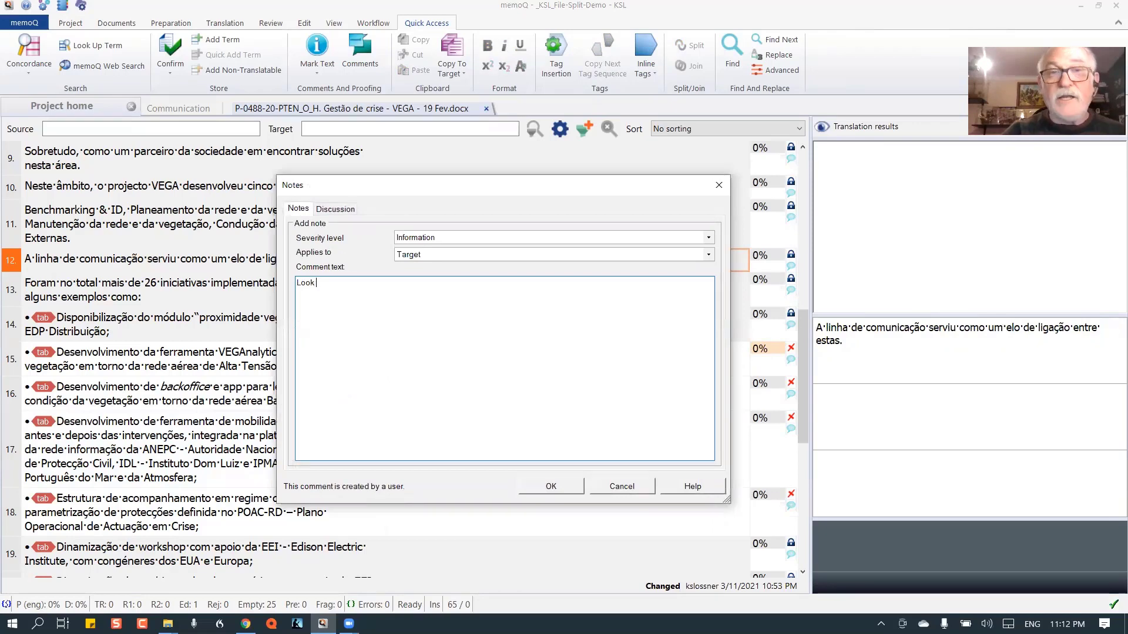
{"action": "type", "text": " at th"}
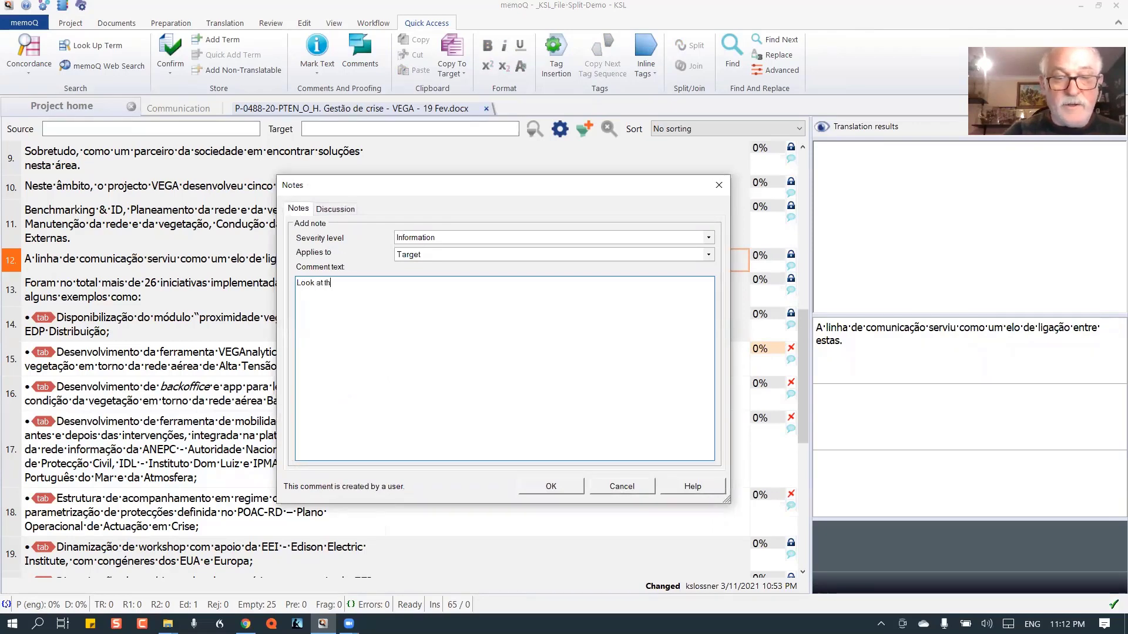
{"action": "type", "text": "is!!!"}
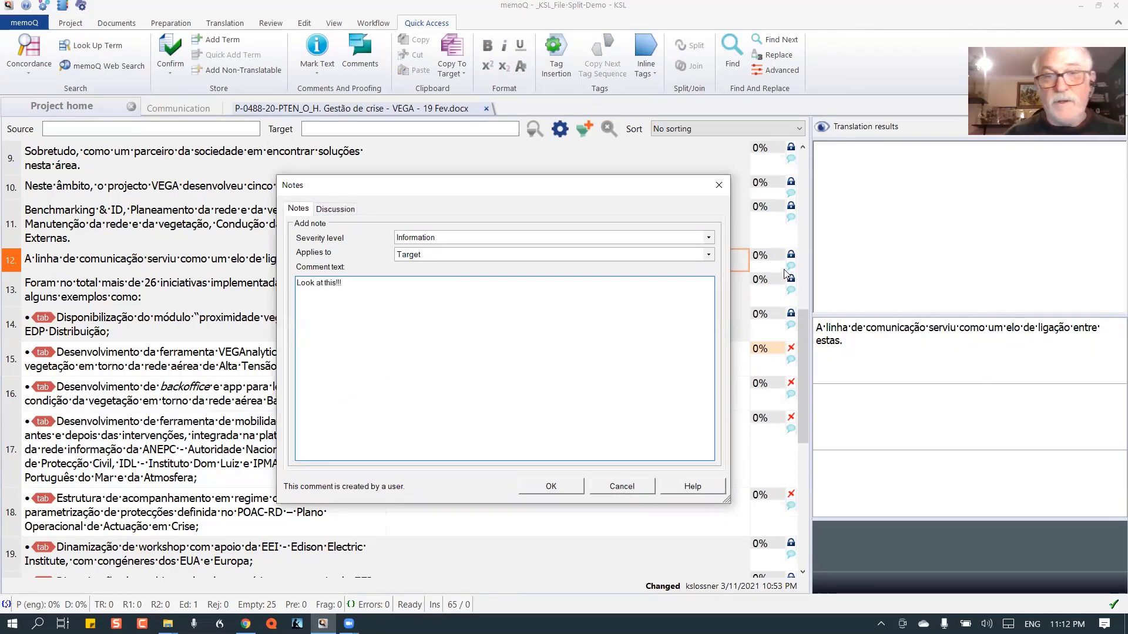
{"action": "left_click", "coordinate": [554, 487]}
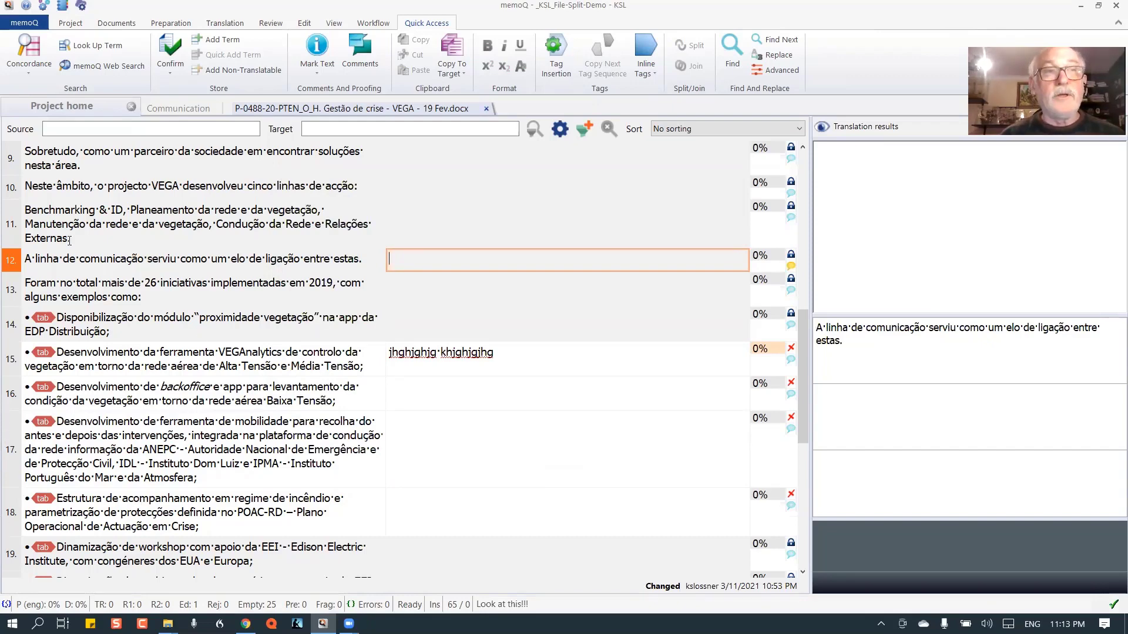
- Return to Project home and try Deliver/Return on the slice, which warns it isn't completed
{"action": "left_click", "coordinate": [75, 111]}
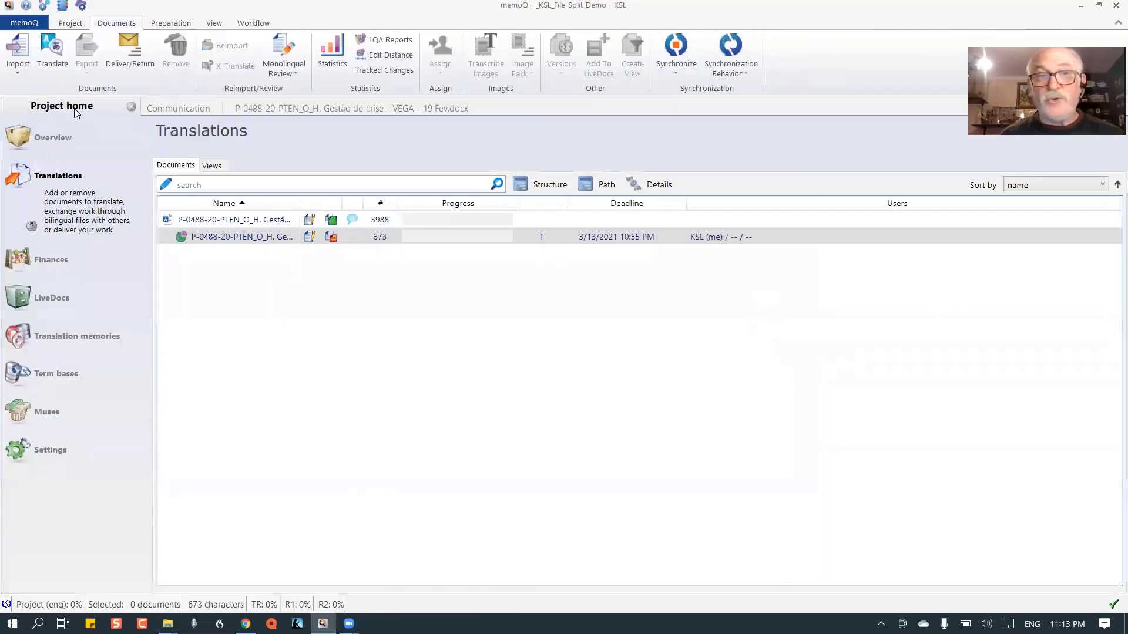
{"action": "left_click", "coordinate": [129, 50]}
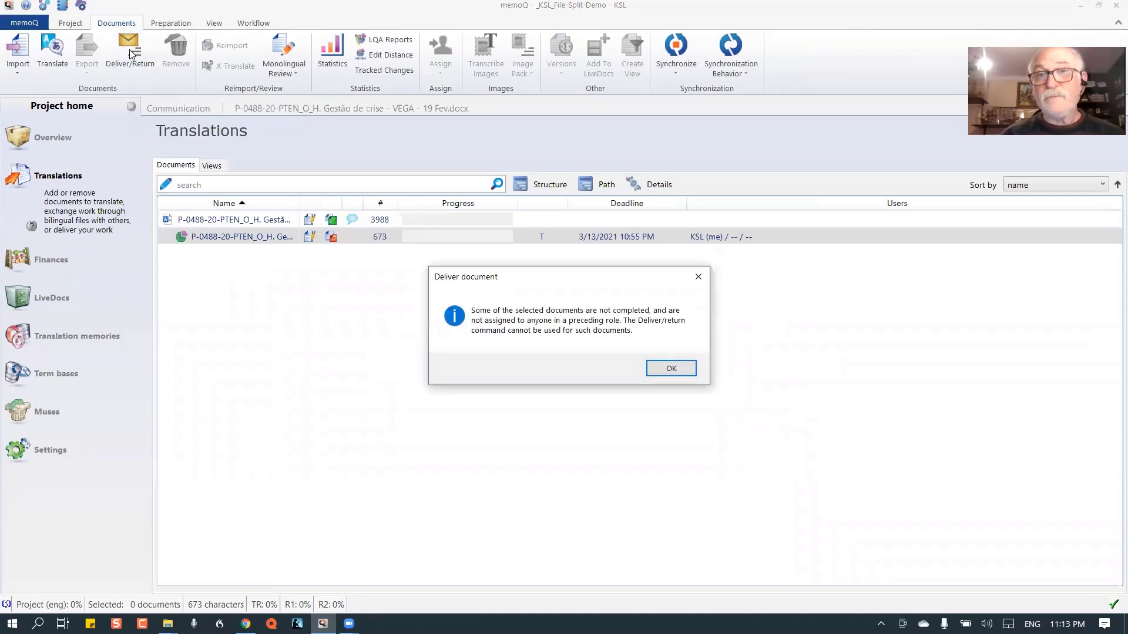